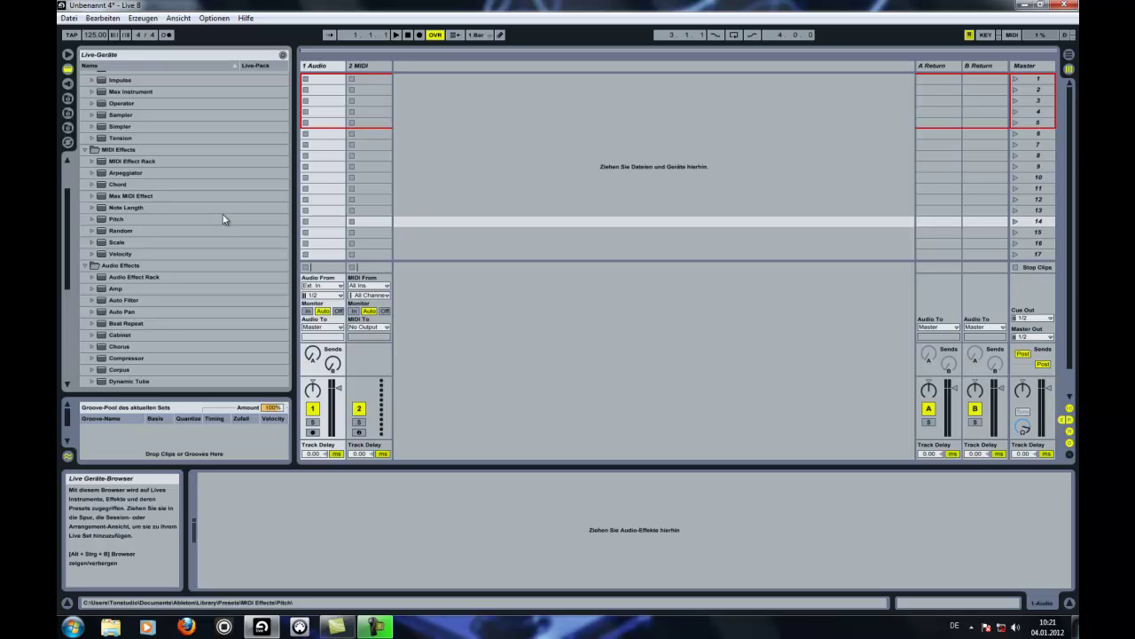
Load an Operator instrument onto the 2 MIDI track.
scroll(222, 183, up, 3)
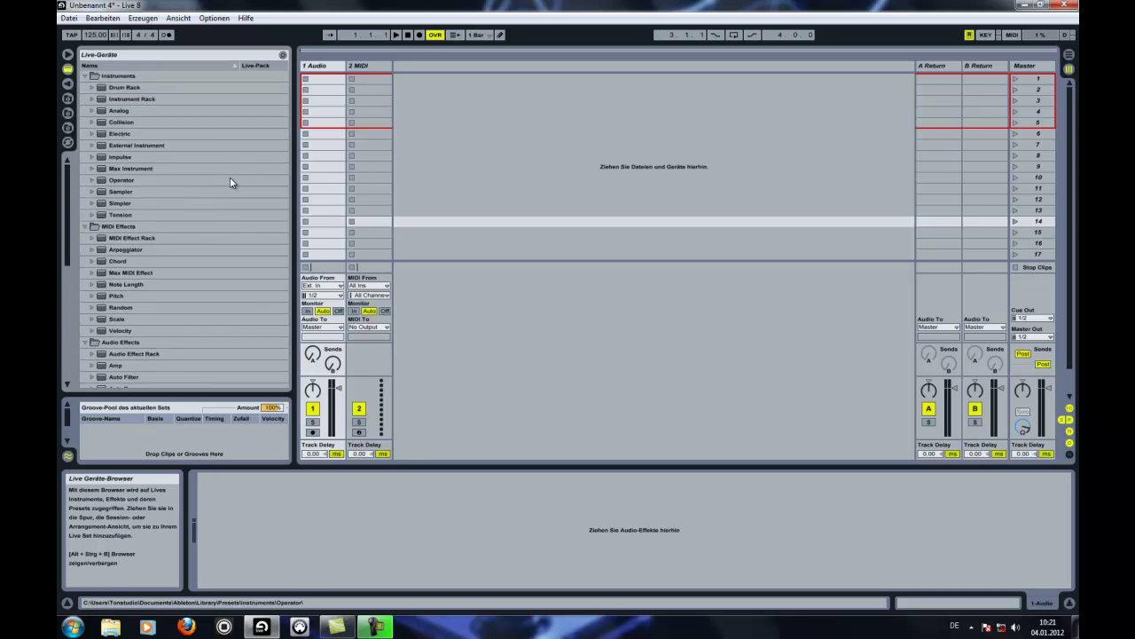
click(435, 81)
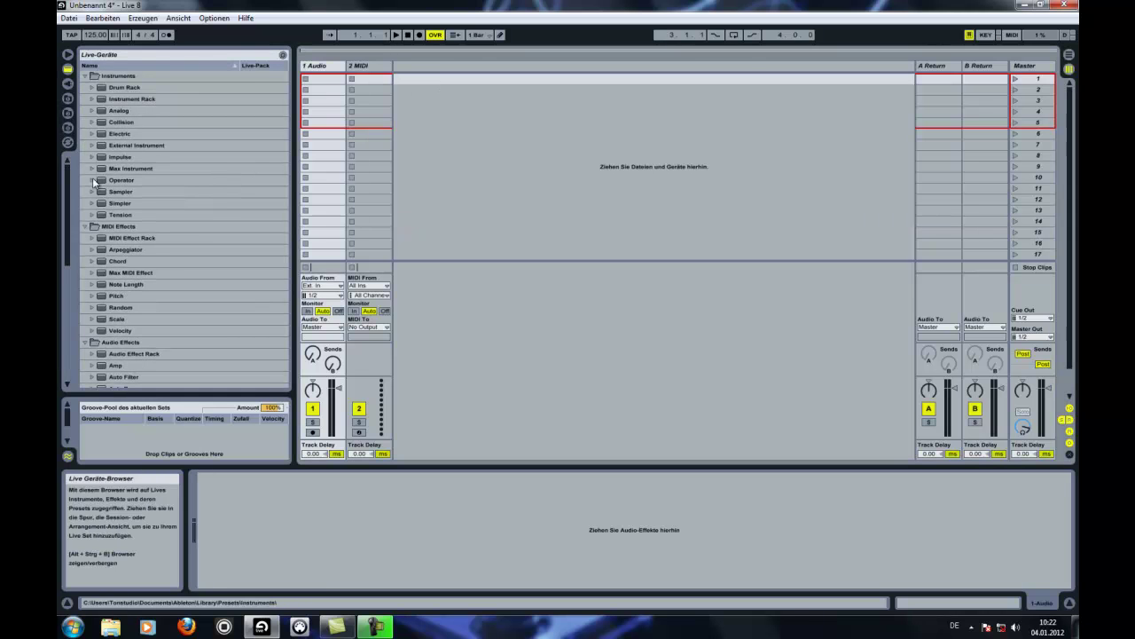
drag(125, 184, 355, 71)
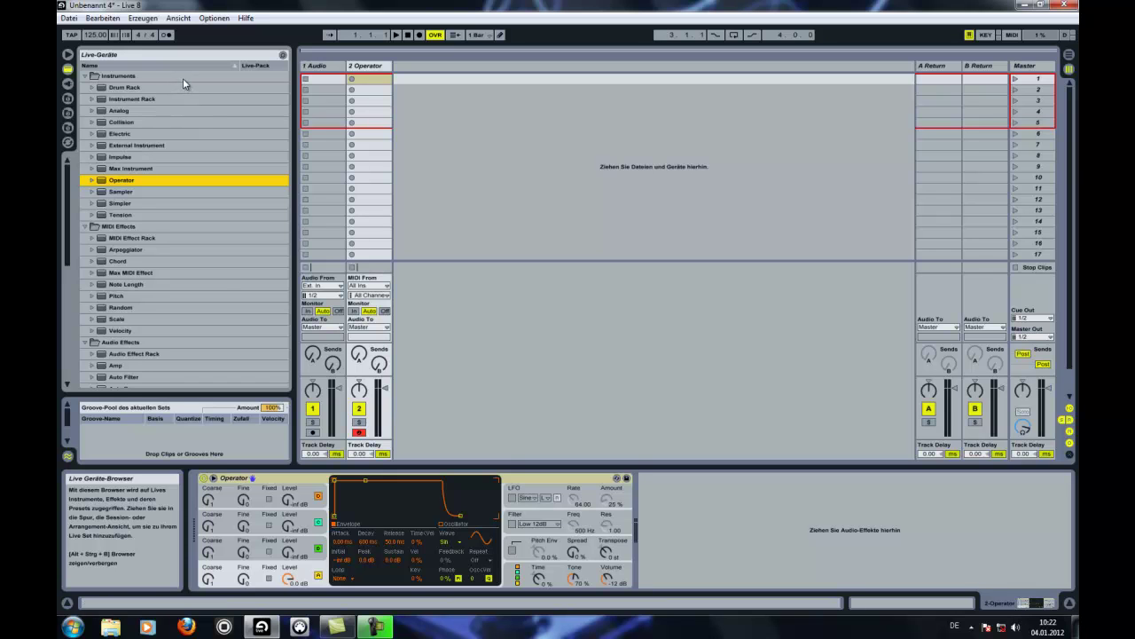
Browse the sample library on drive F and open the Minimal Techno folder.
click(67, 128)
scroll(144, 133, up, 4)
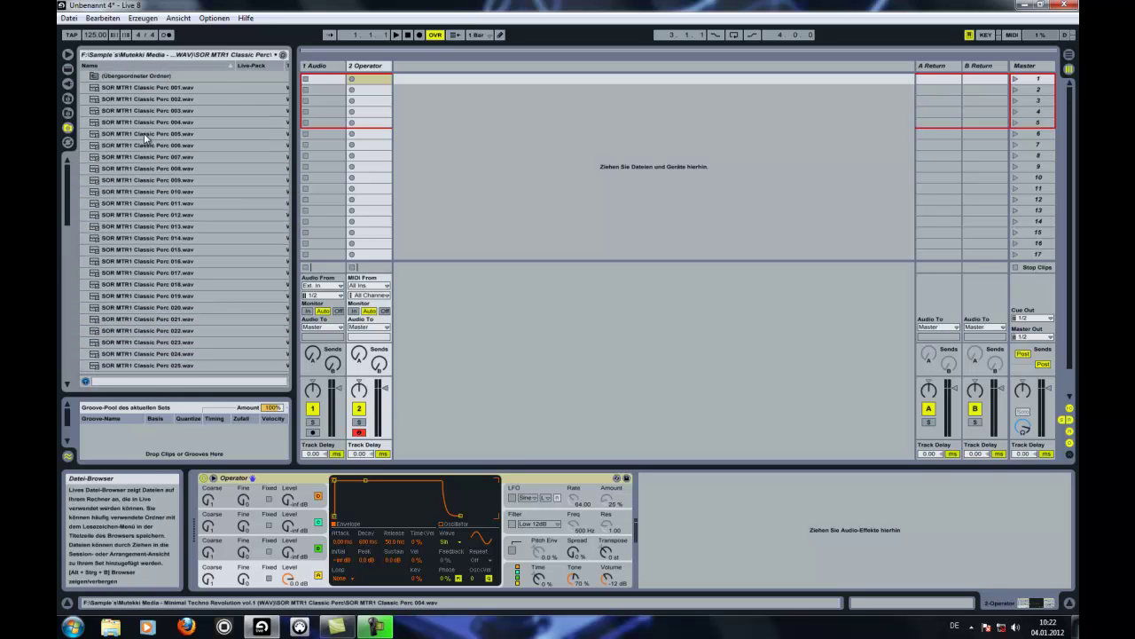
double_click(123, 76)
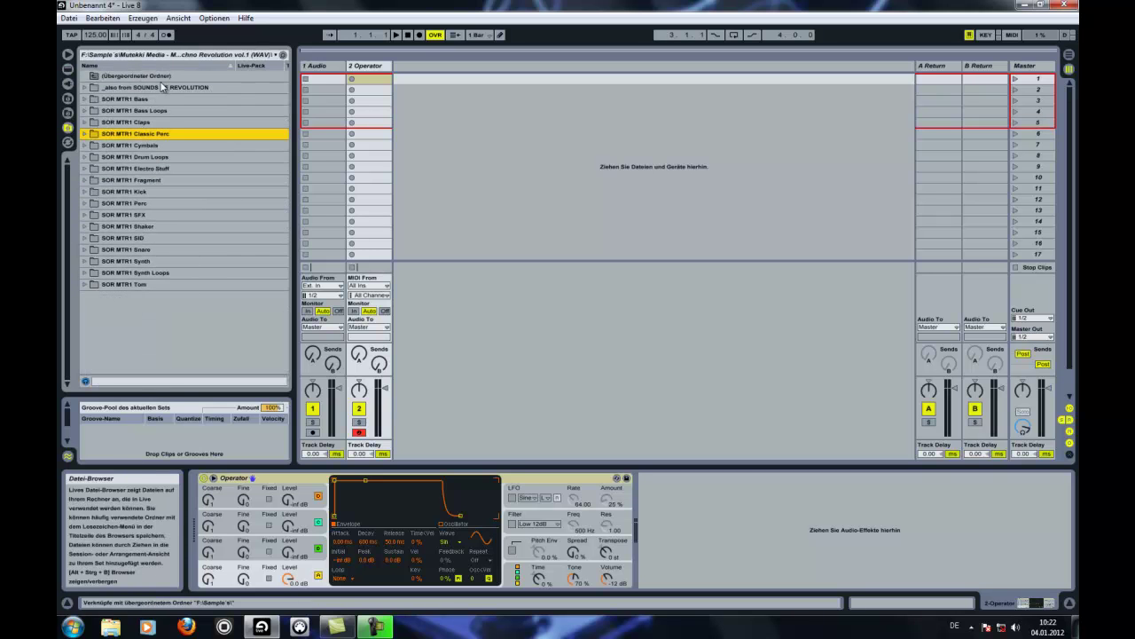
double_click(161, 76)
scroll(181, 160, down, 5)
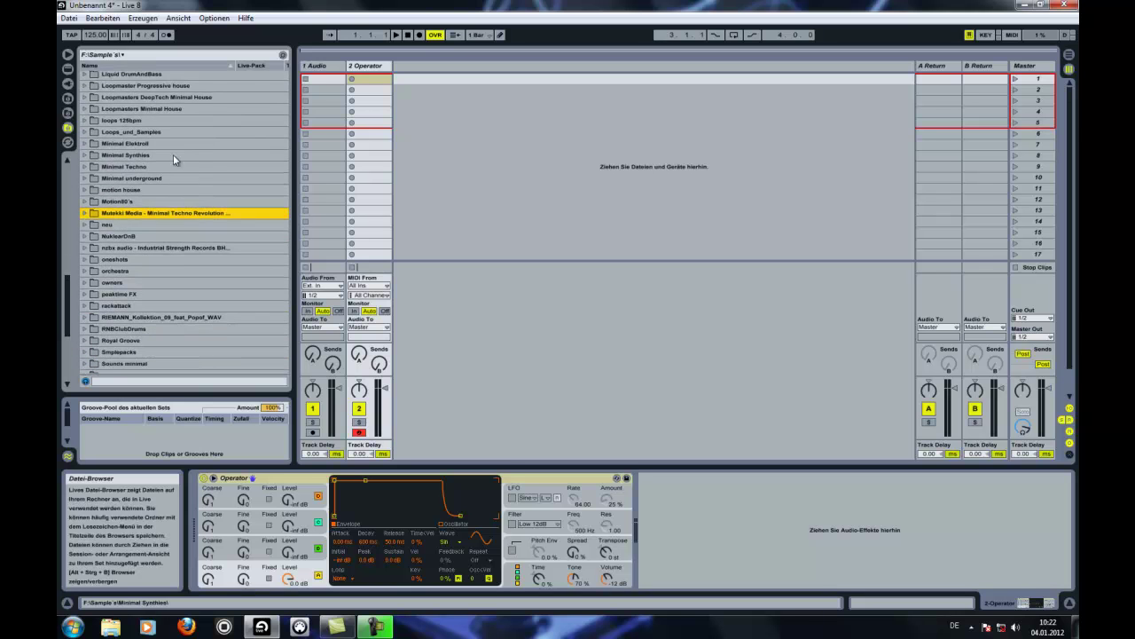
double_click(152, 167)
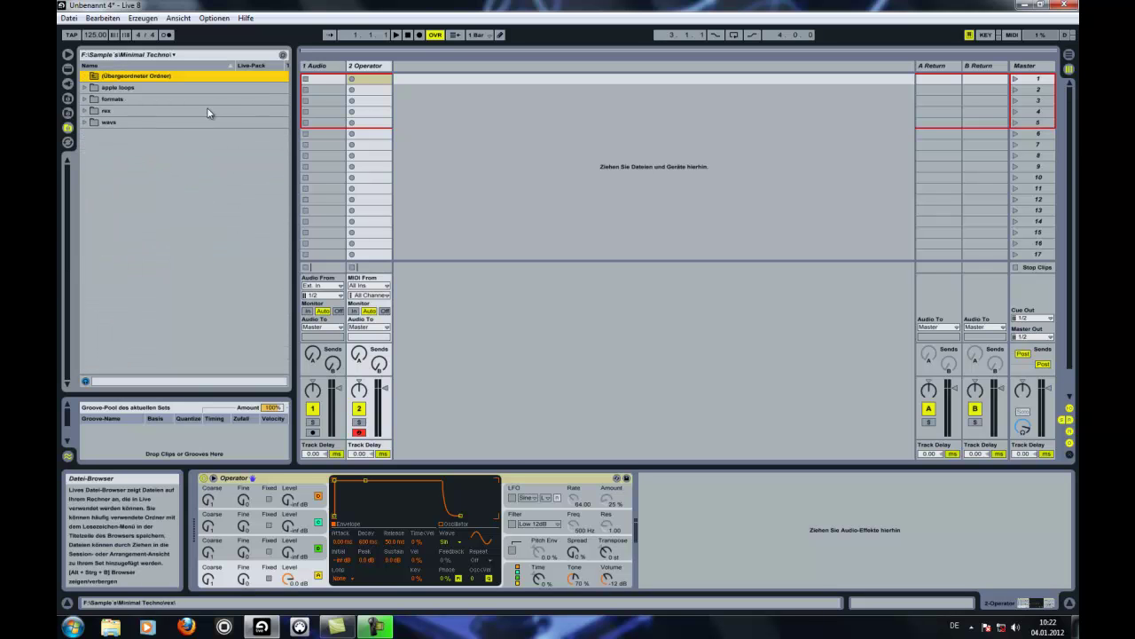
Add a Simpler on a new MIDI track after the Operator track and delete the 1 Audio track.
click(67, 68)
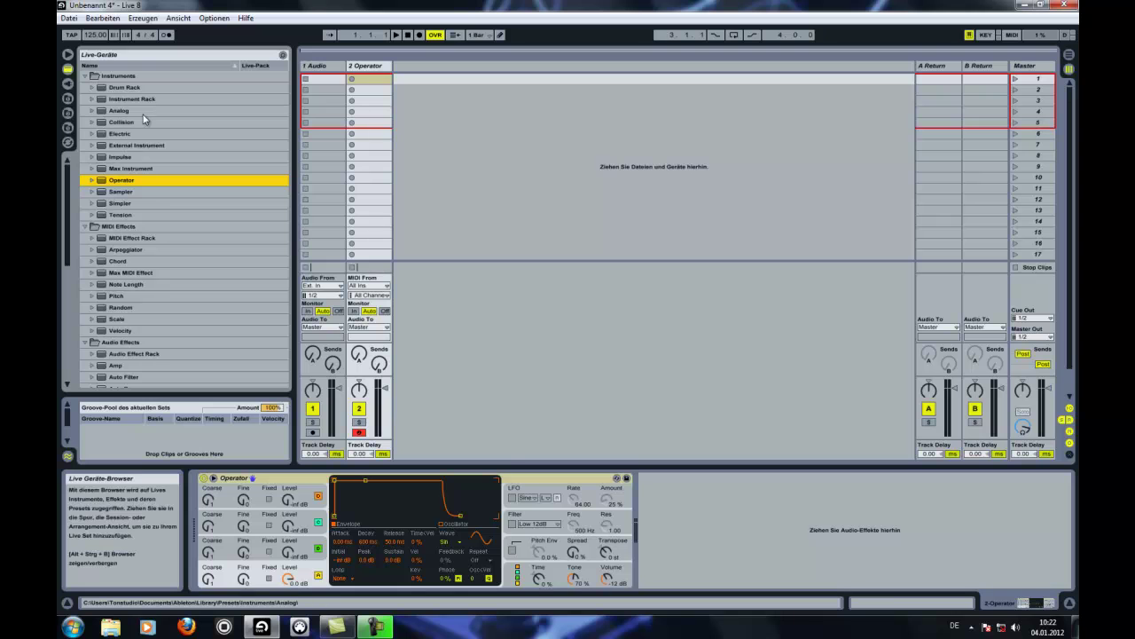
drag(112, 208, 436, 70)
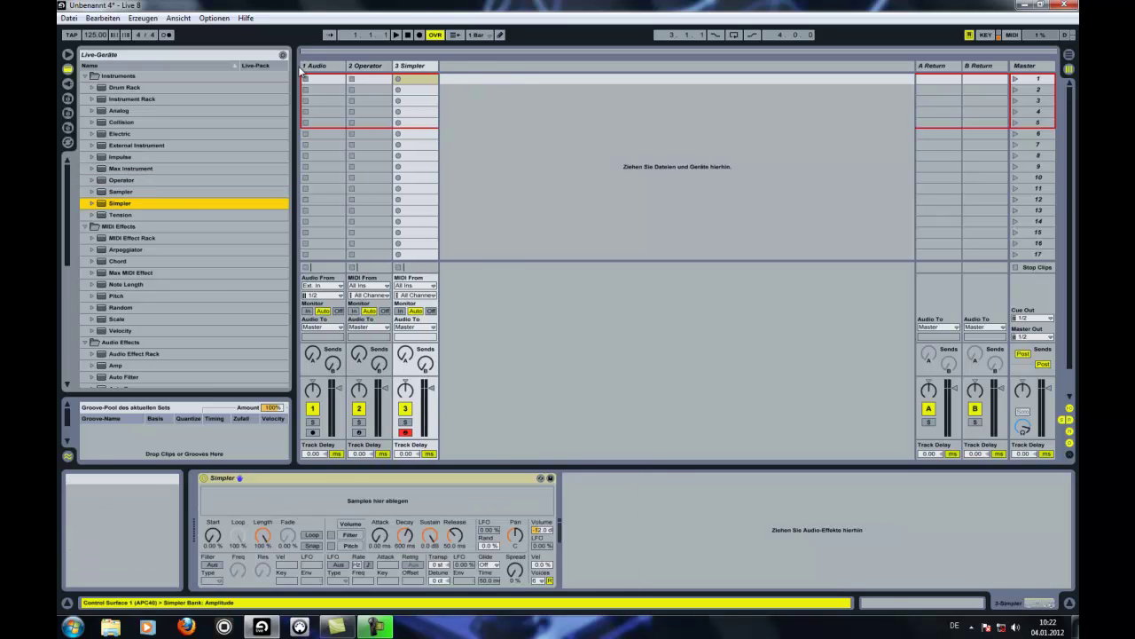
right_click(310, 66)
click(329, 100)
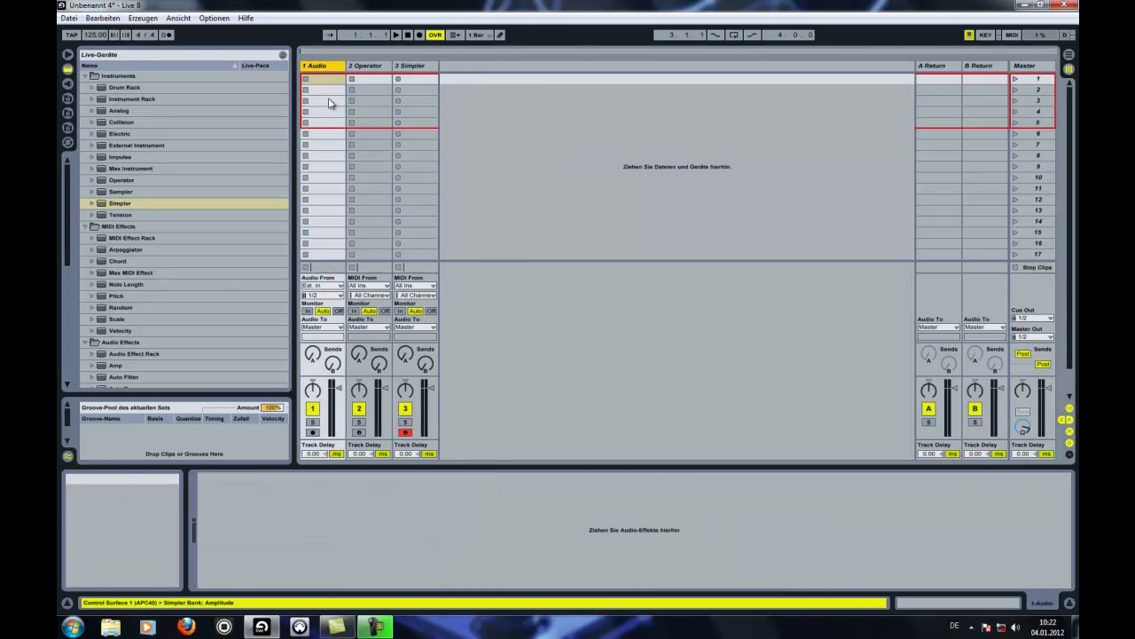
Load the kick sample mt_bd_deepmnml.wav from Minimal Techno's drum hits kicks folder into the Simpler.
click(68, 127)
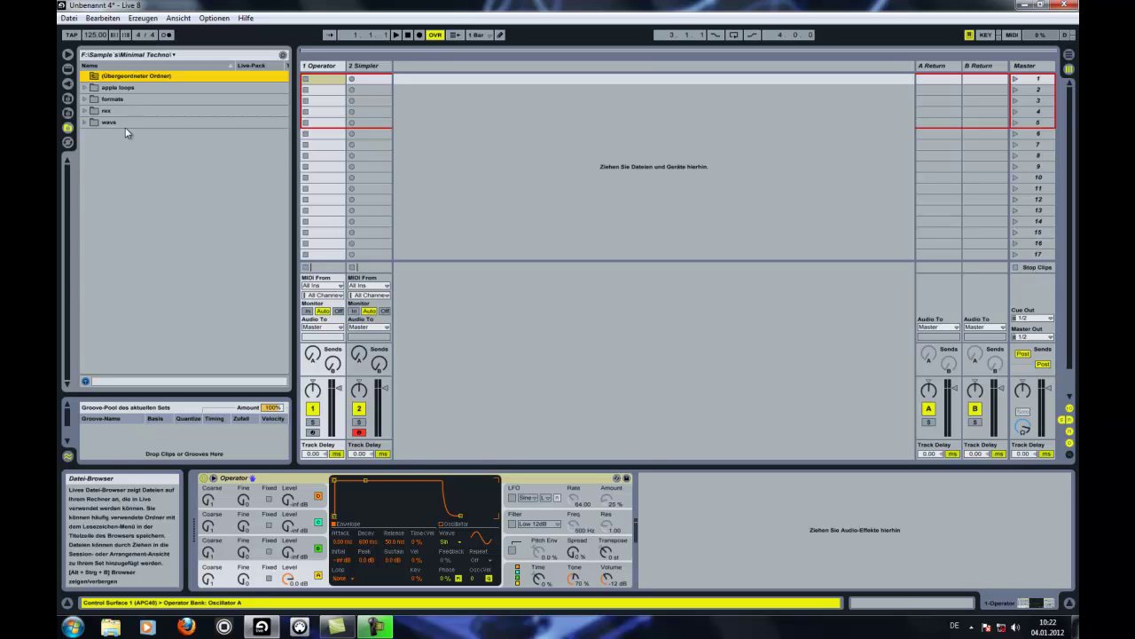
double_click(132, 121)
double_click(133, 110)
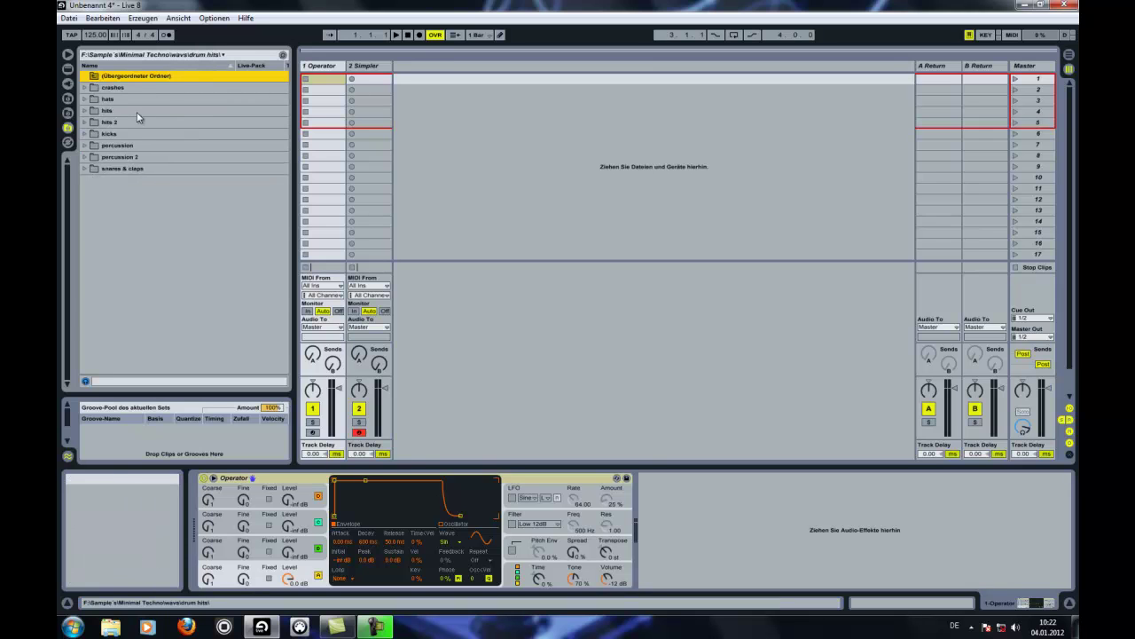
double_click(136, 134)
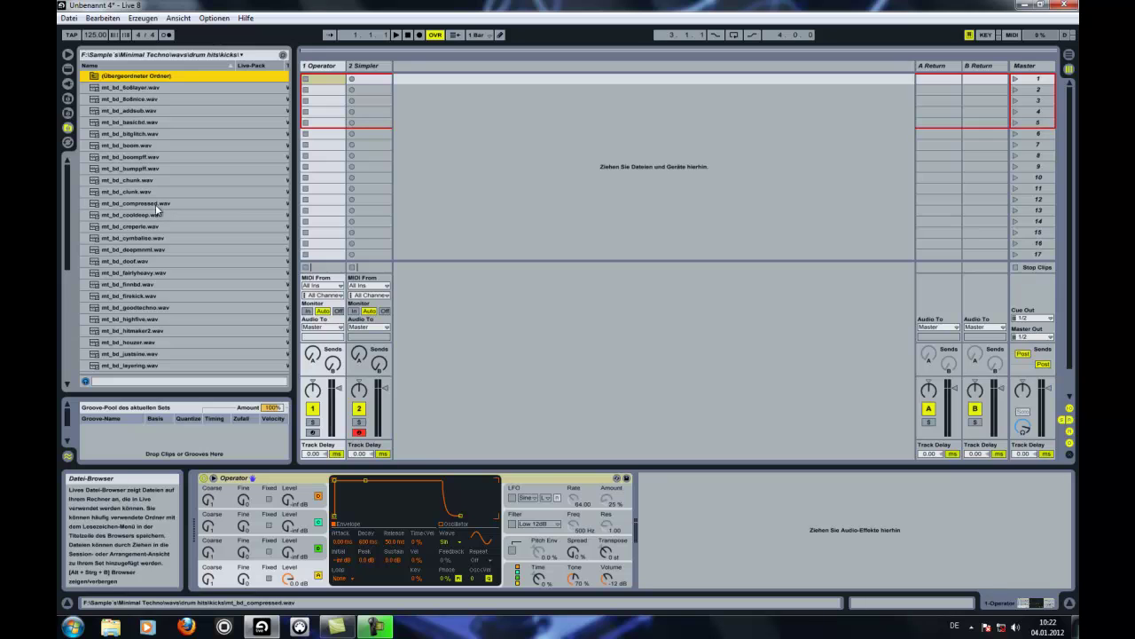
click(365, 68)
drag(144, 254, 375, 502)
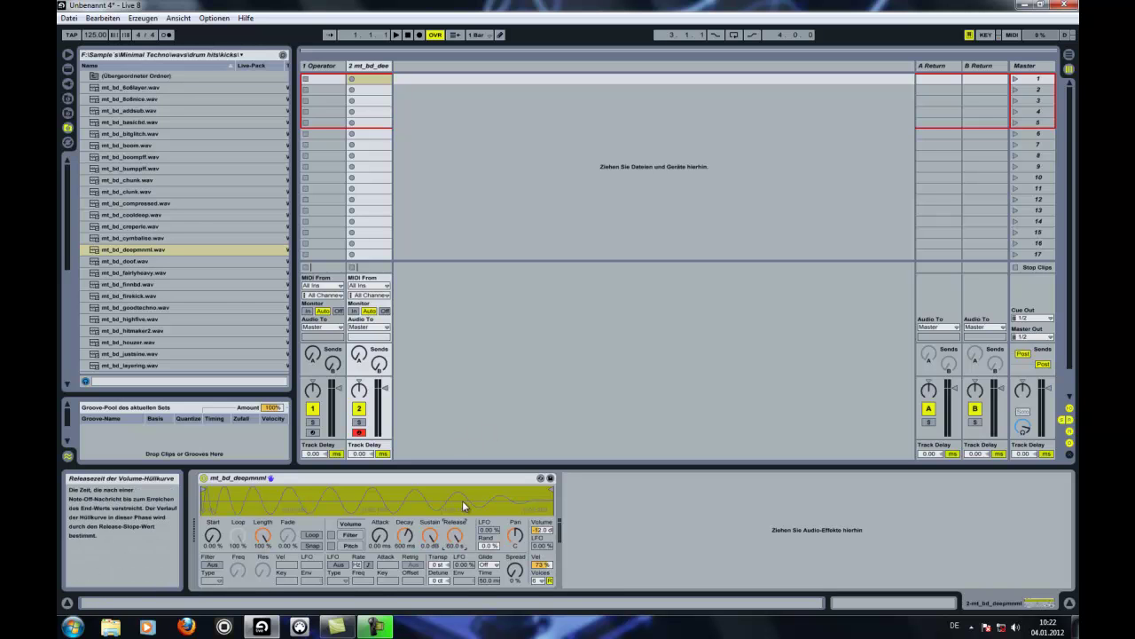
Create a one-bar clip in the kick track's first slot with a C3 sixteenth note on each beat, and play it.
double_click(368, 81)
double_click(367, 549)
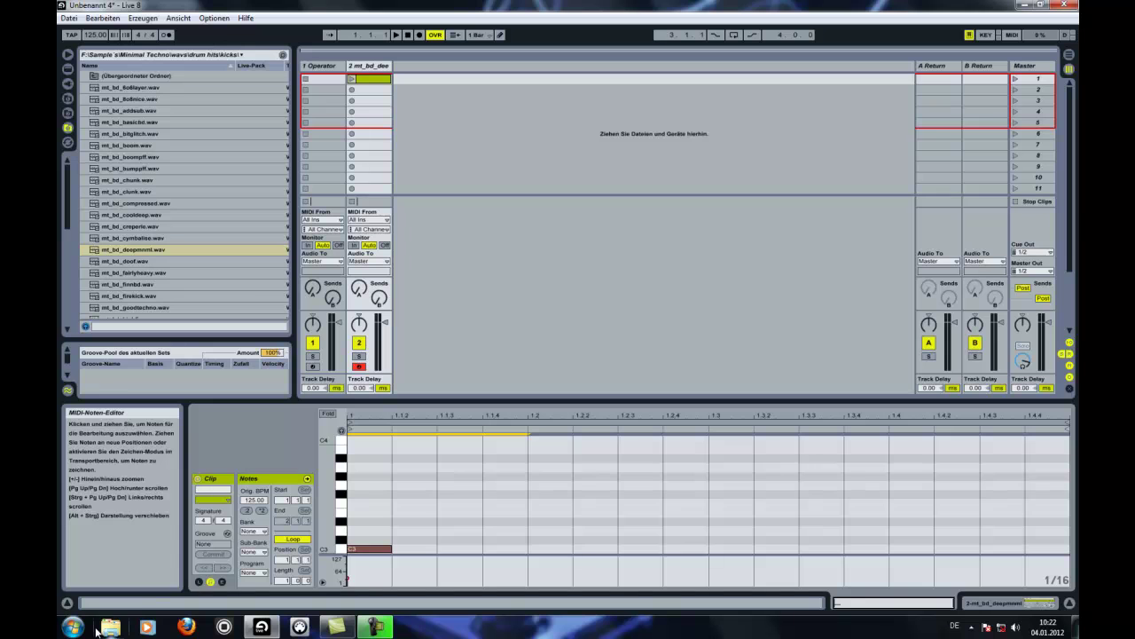
key(ctrl+d)
key(ctrl+d)
key(ctrl+d)
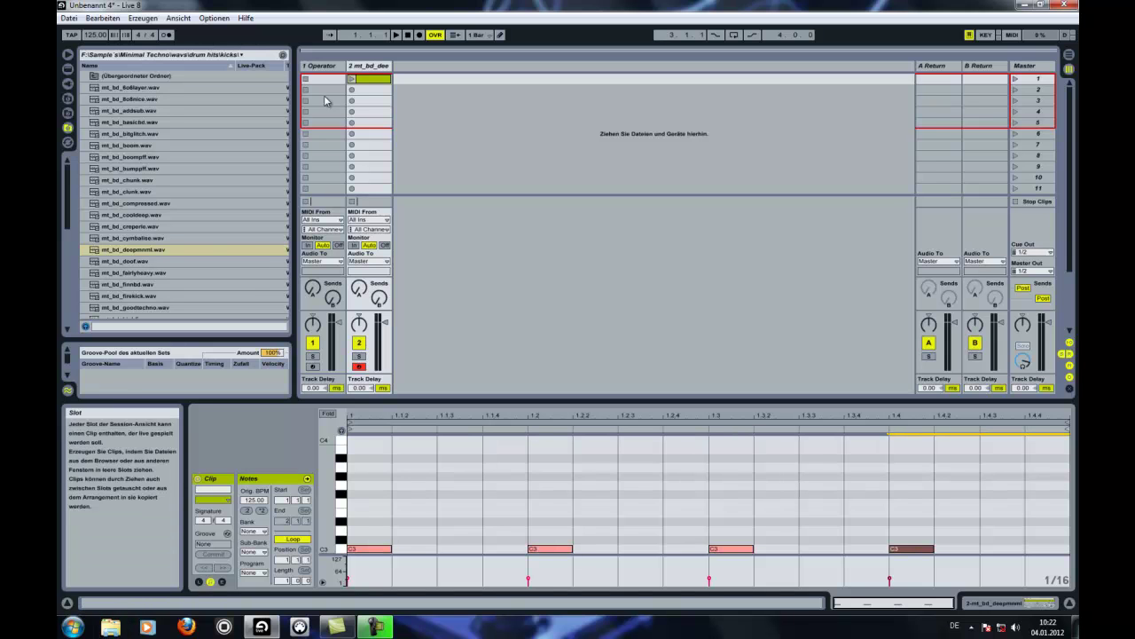
click(352, 79)
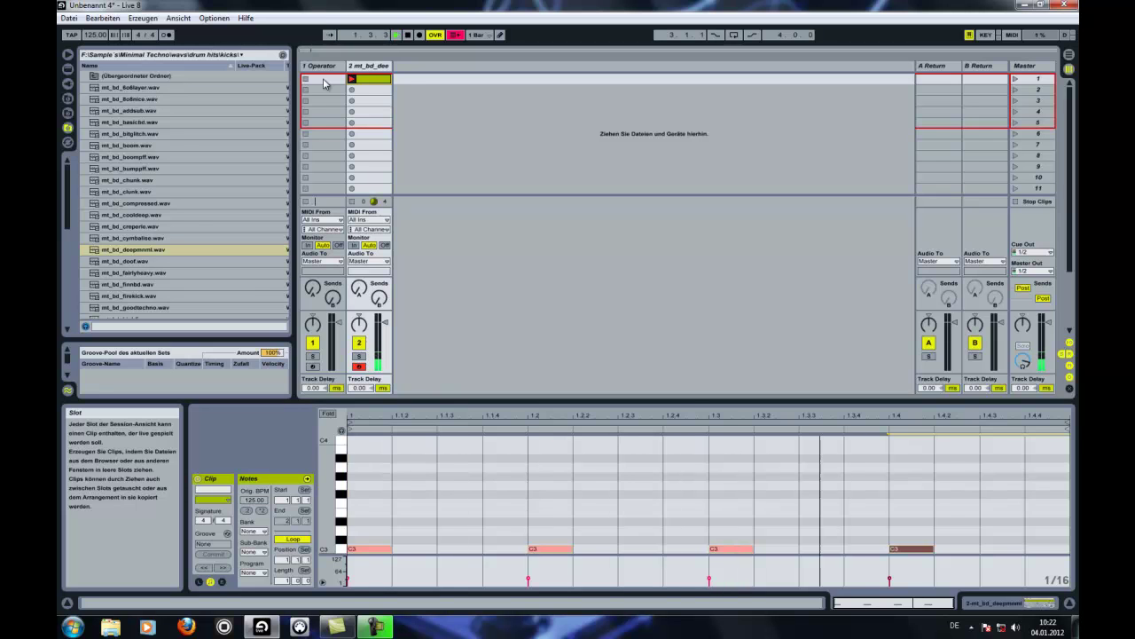
Add a Compressor after the Simpler on the kick track.
double_click(381, 67)
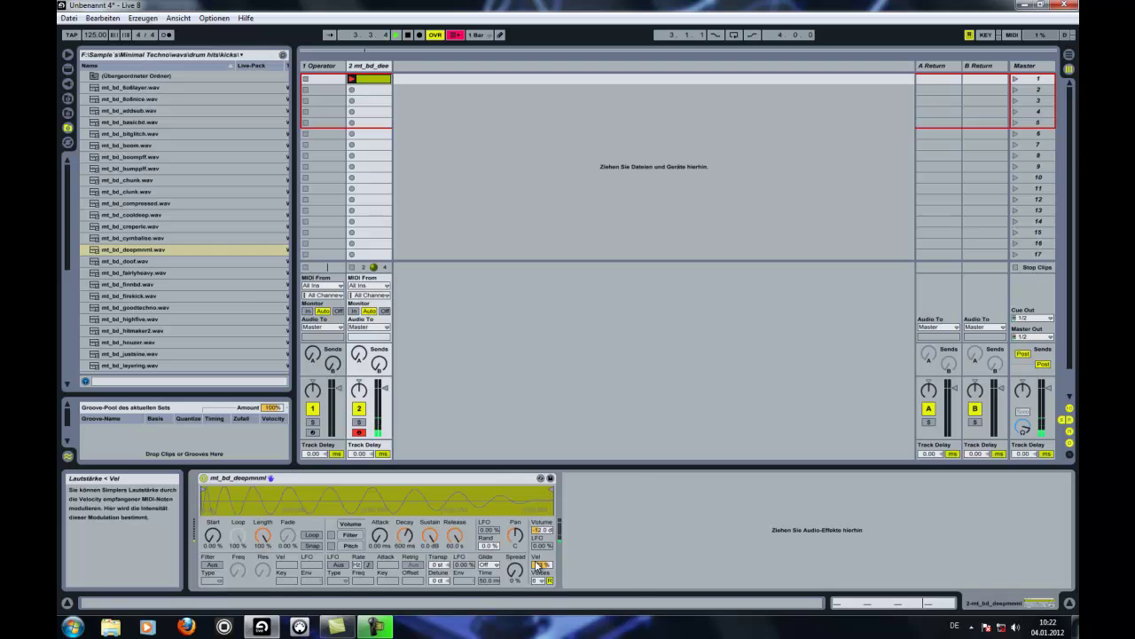
click(324, 79)
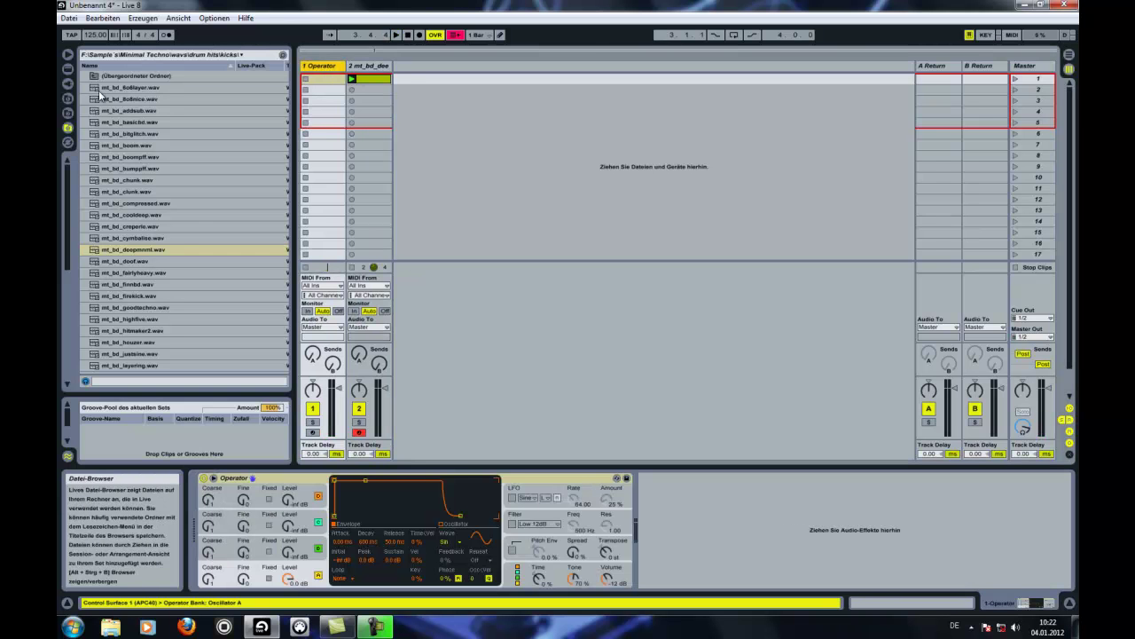
click(66, 68)
scroll(140, 263, down, 5)
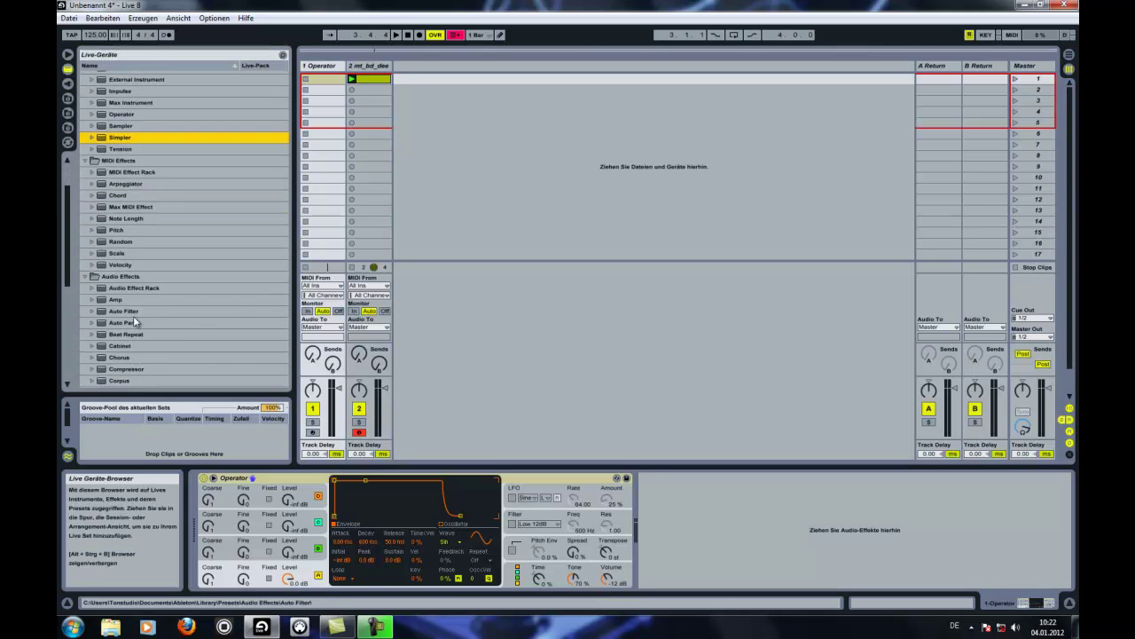
drag(137, 315, 645, 521)
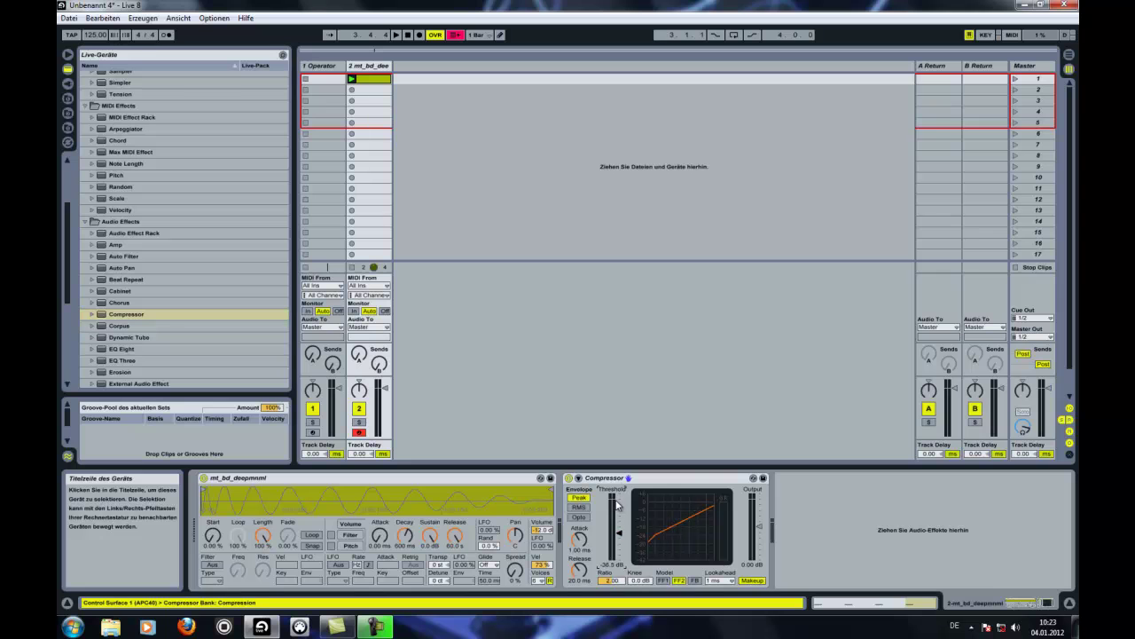
Adjust the velocity of all four kick notes and set the Compressor's threshold to about -10.3 dB.
key(shift+Tab)
drag(936, 571, 209, 605)
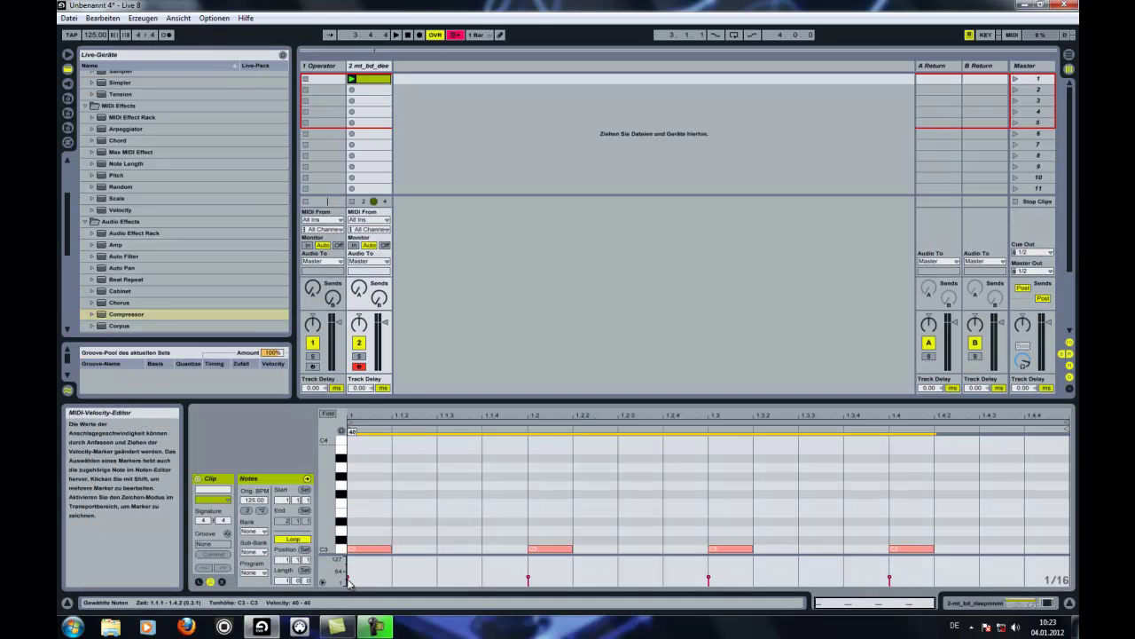
click(372, 69)
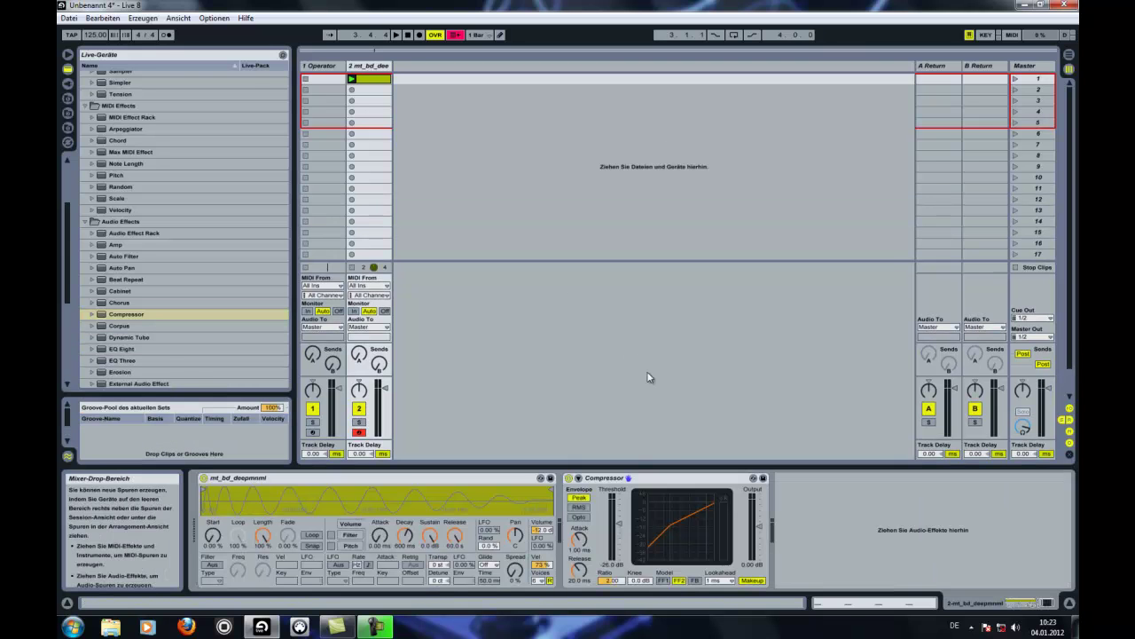
drag(618, 530, 618, 542)
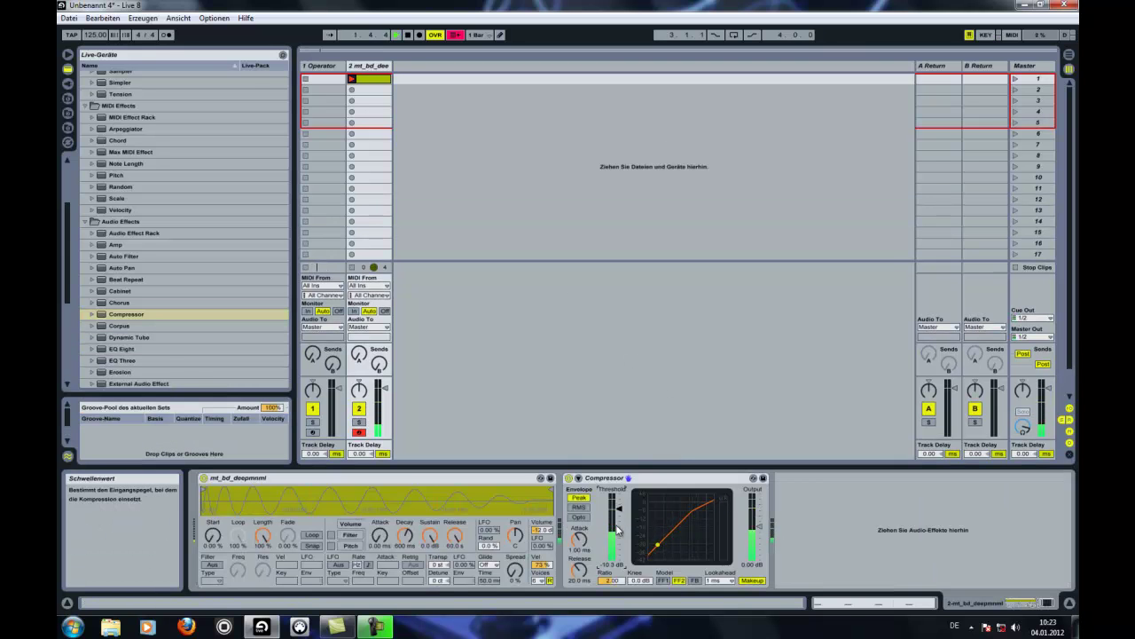
Create a clip on the record-armed Operator track with three-sixteenth notes: D1 at 1.1.2, E1 at 1.2.2, D1 at 1.3.2 and 1.4.2.
double_click(328, 80)
scroll(441, 479, down, 3)
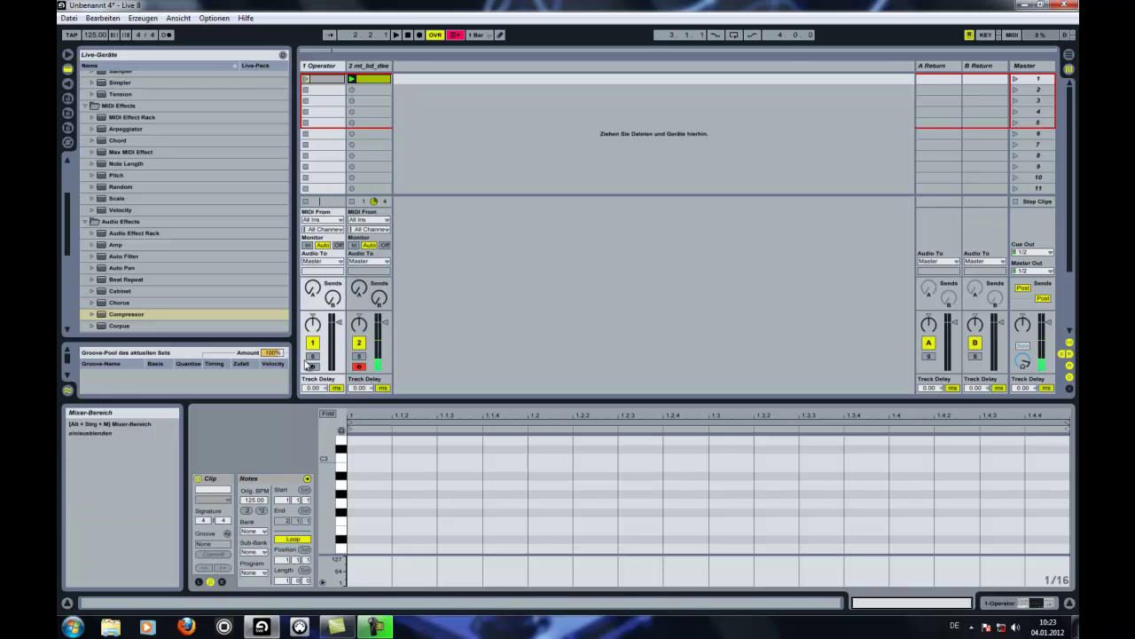
click(312, 367)
scroll(436, 473, down, 5)
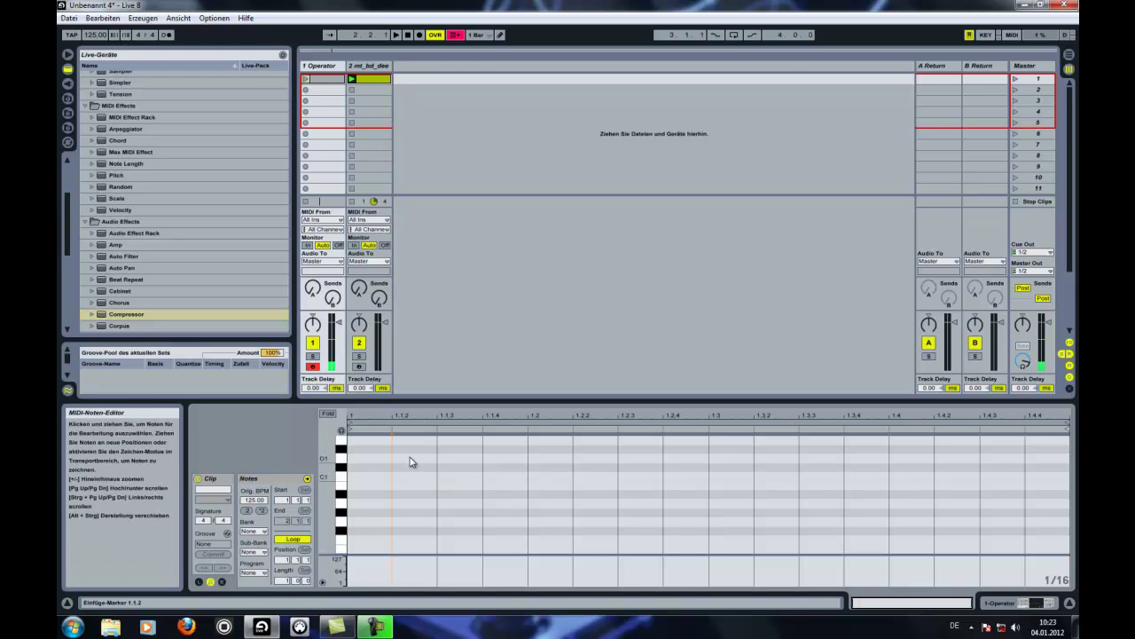
double_click(411, 461)
drag(437, 458, 1005, 462)
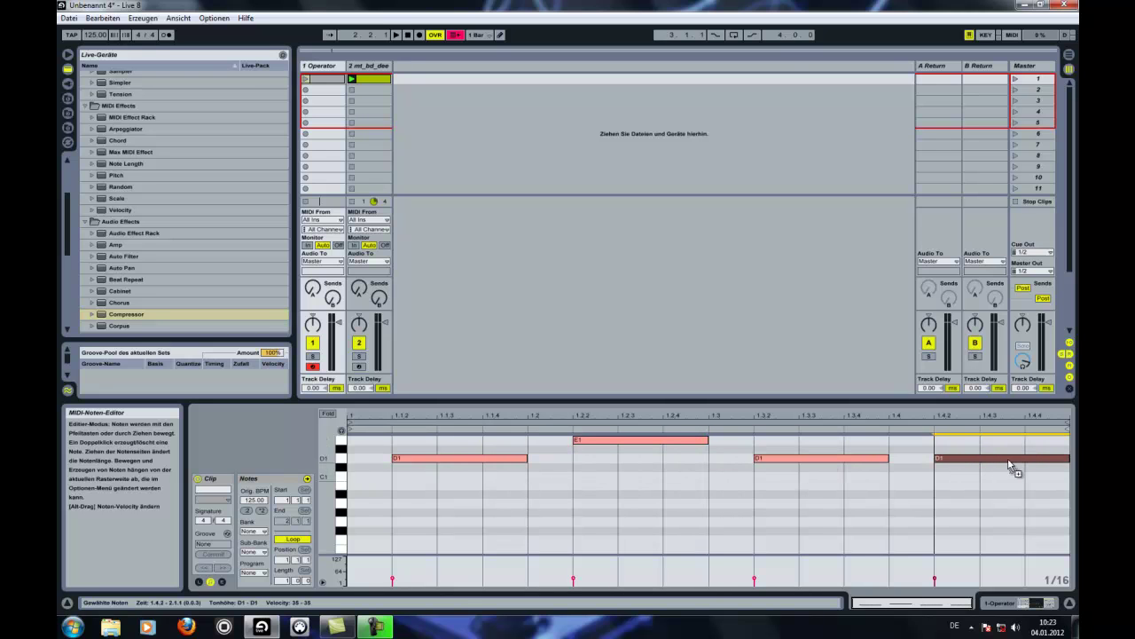
Play the Operator bass clip together with the kick clip.
key(space)
key(space)
click(307, 81)
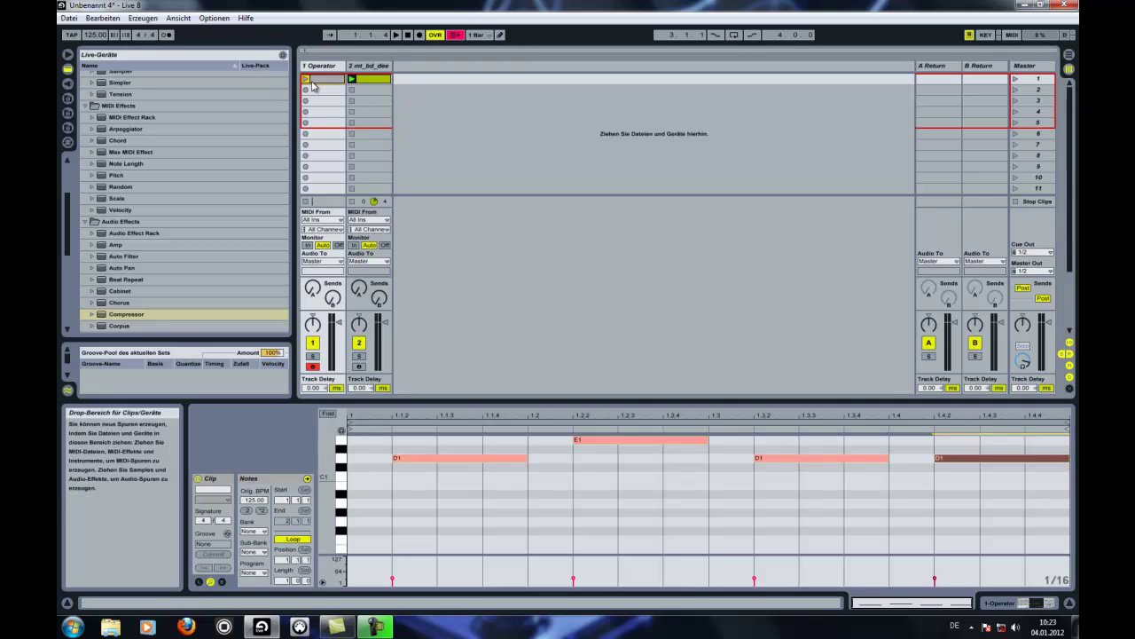
click(306, 80)
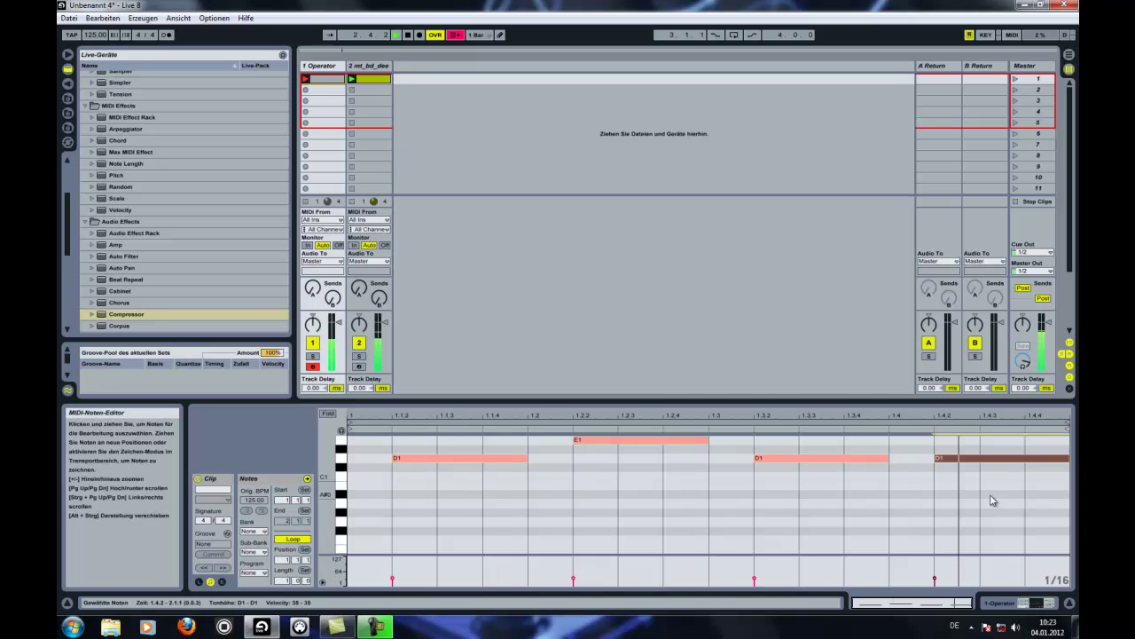
Shorten all bass notes to two sixteenths and shift them one sixteenth later, so the first starts at 1.1.3.
key(ctrl+a)
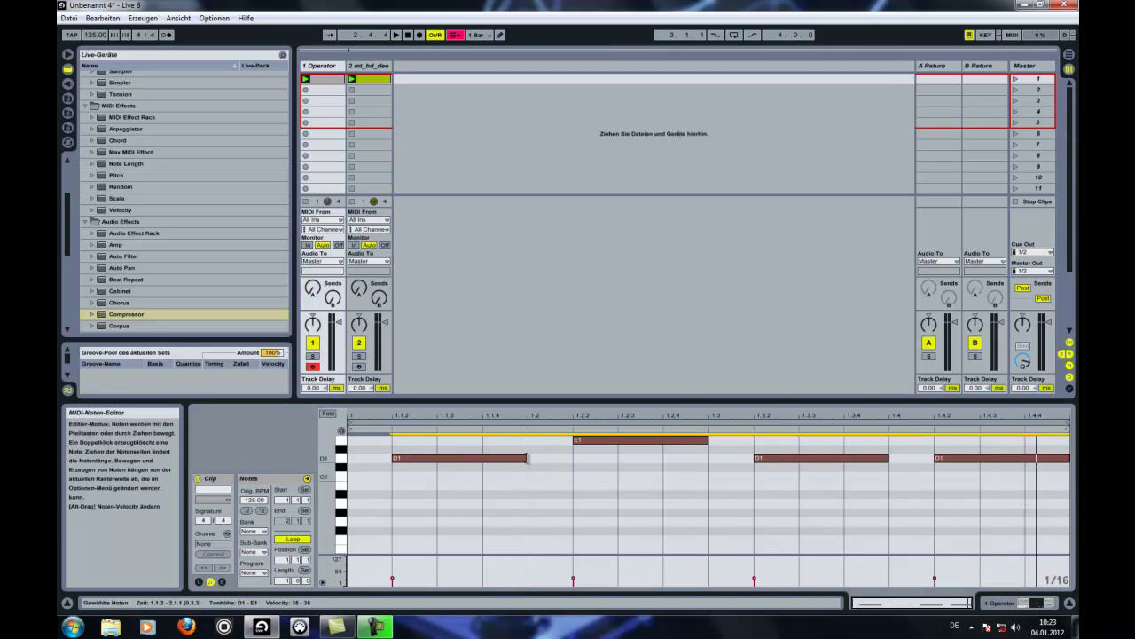
drag(527, 458, 482, 459)
click(438, 446)
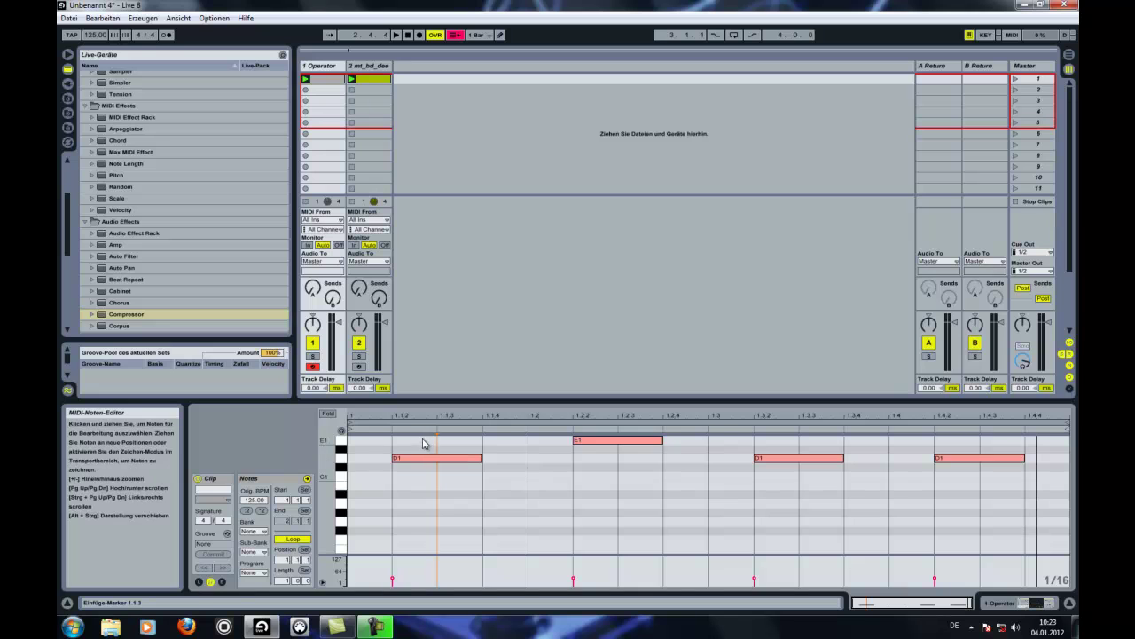
key(ctrl+a)
drag(464, 457, 495, 465)
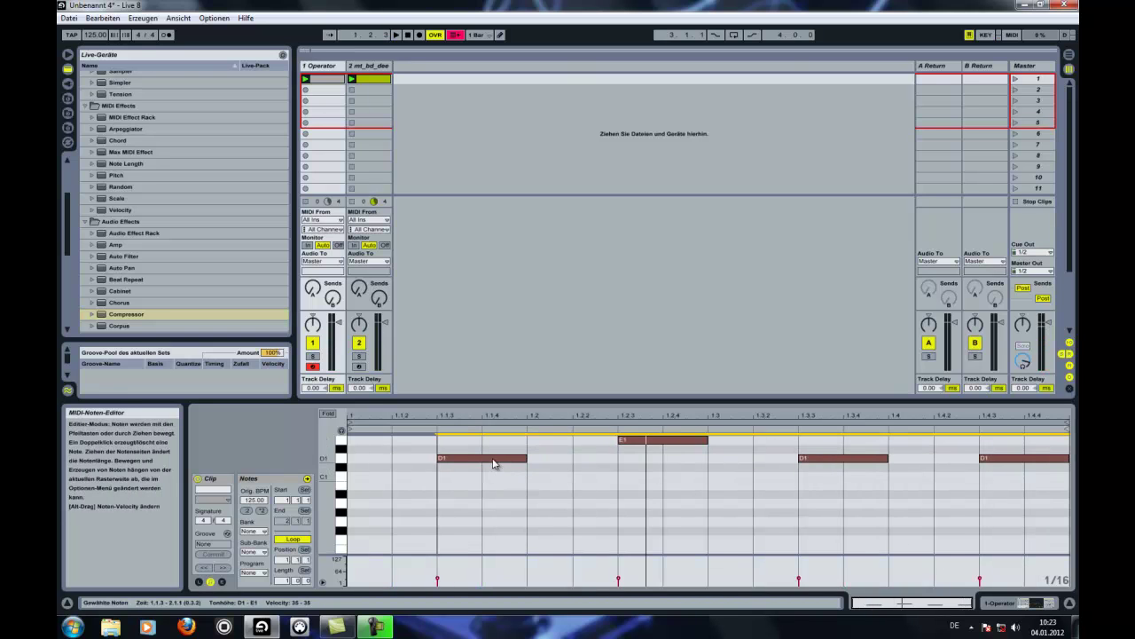
Shorten the last D1 bass note to one sixteenth and add a one-sixteenth E1 note at 1.4.4.
click(1010, 470)
click(1049, 458)
drag(1049, 457, 1024, 458)
double_click(1034, 440)
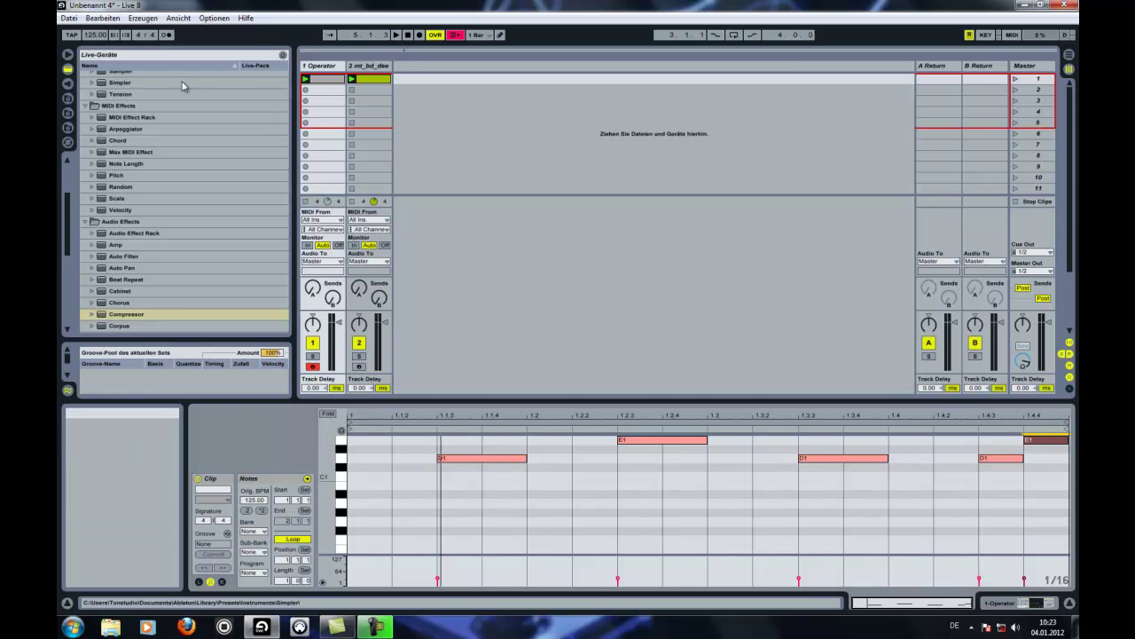
click(321, 66)
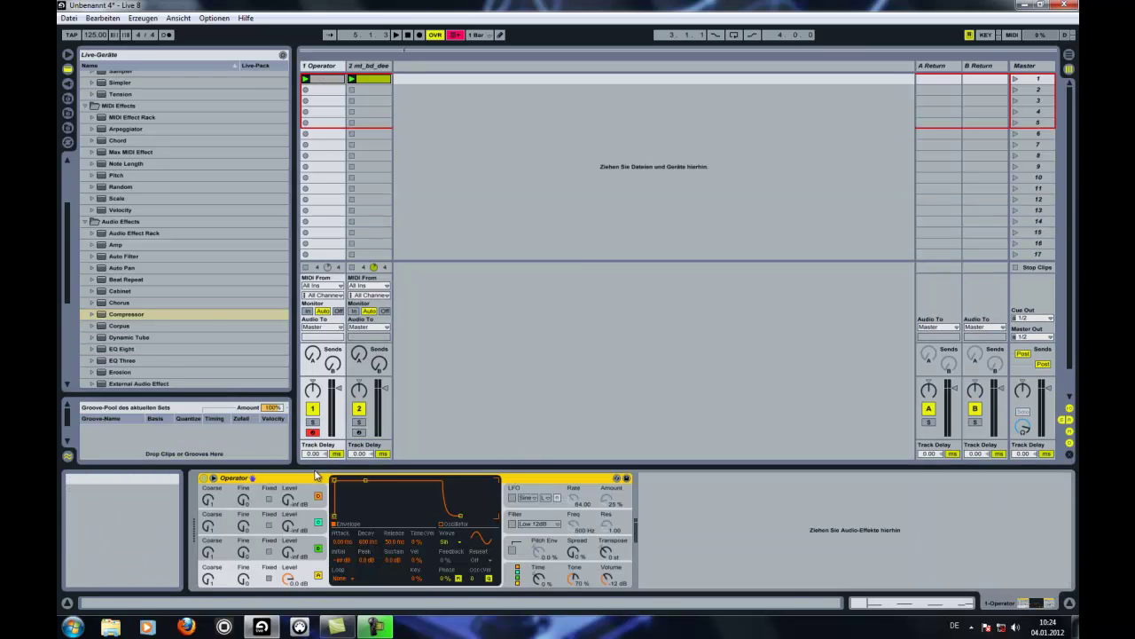
click(325, 80)
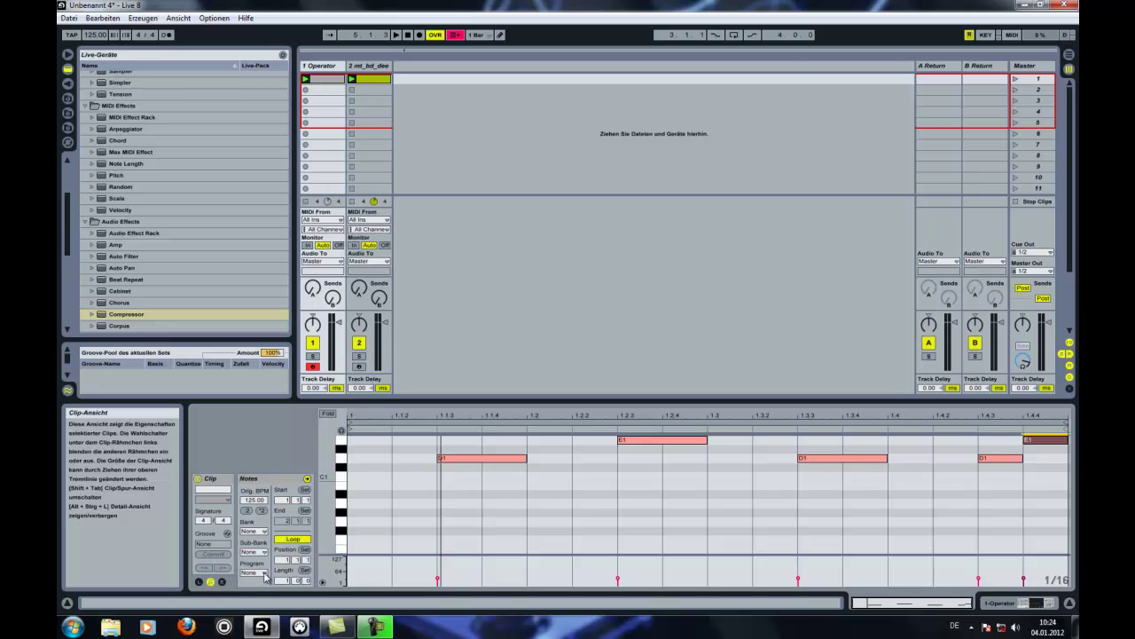
Set the bass clip's loop length to two bars and duplicate all bass notes into the second bar.
drag(281, 583, 280, 580)
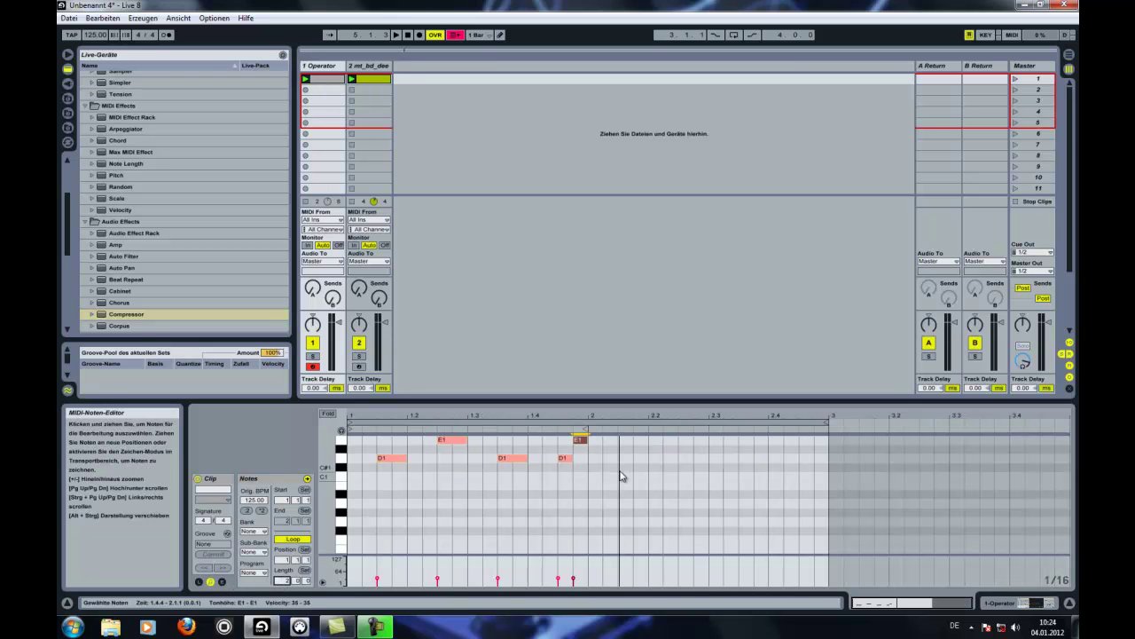
key(ctrl+a)
key(ctrl+d)
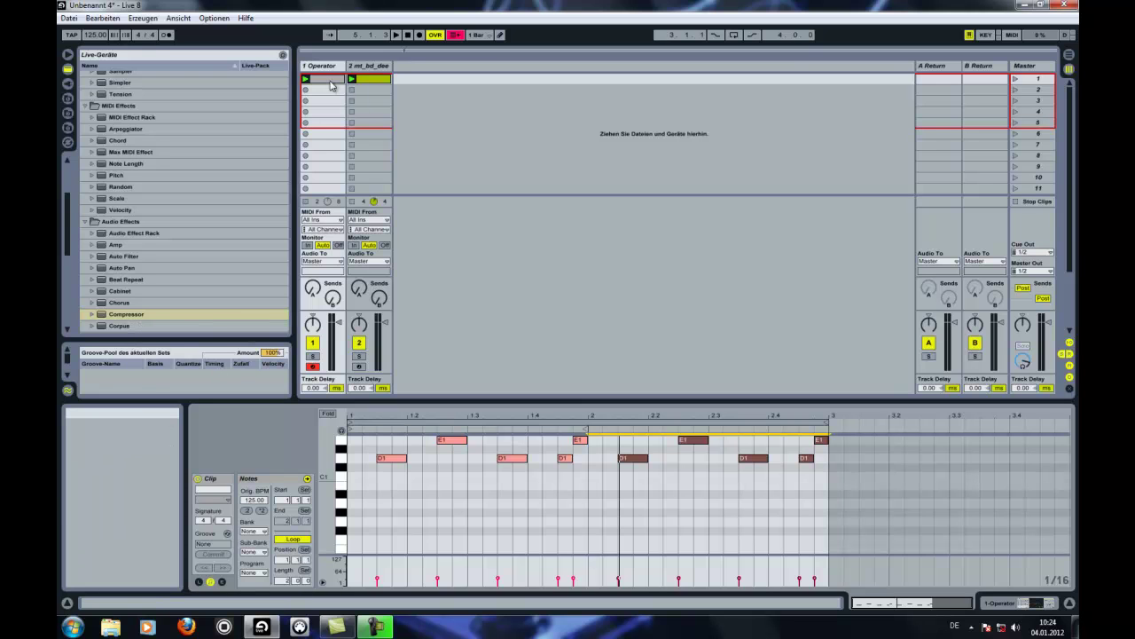
Stop playback and lengthen the release of Operator's oscillator A envelope to about 500 ms.
key(shift+Tab)
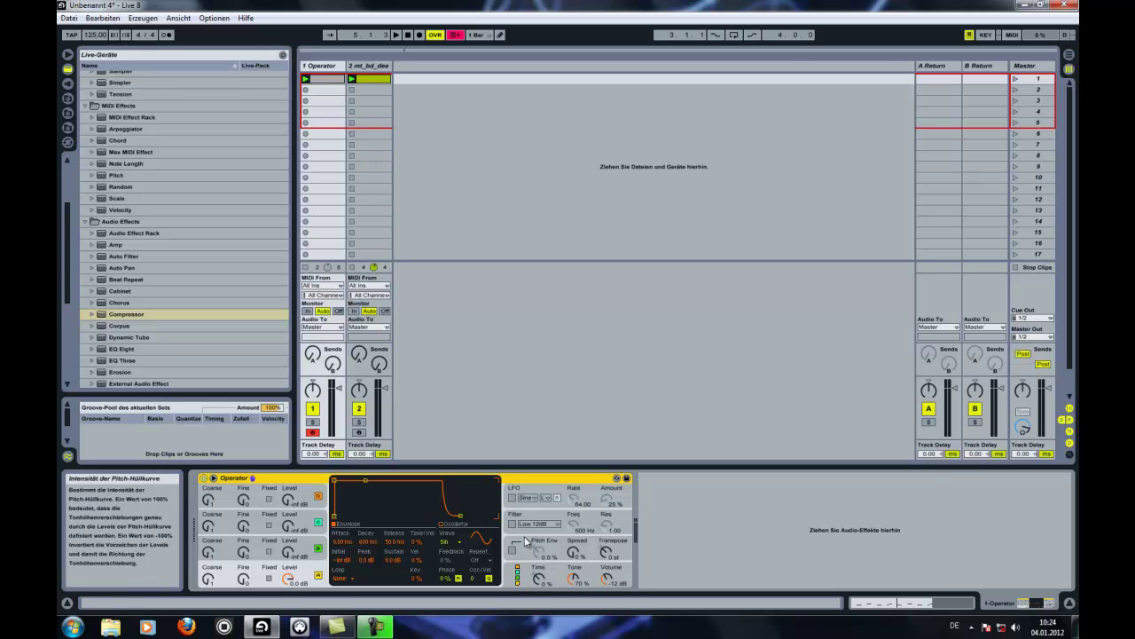
key(space)
drag(464, 519, 474, 520)
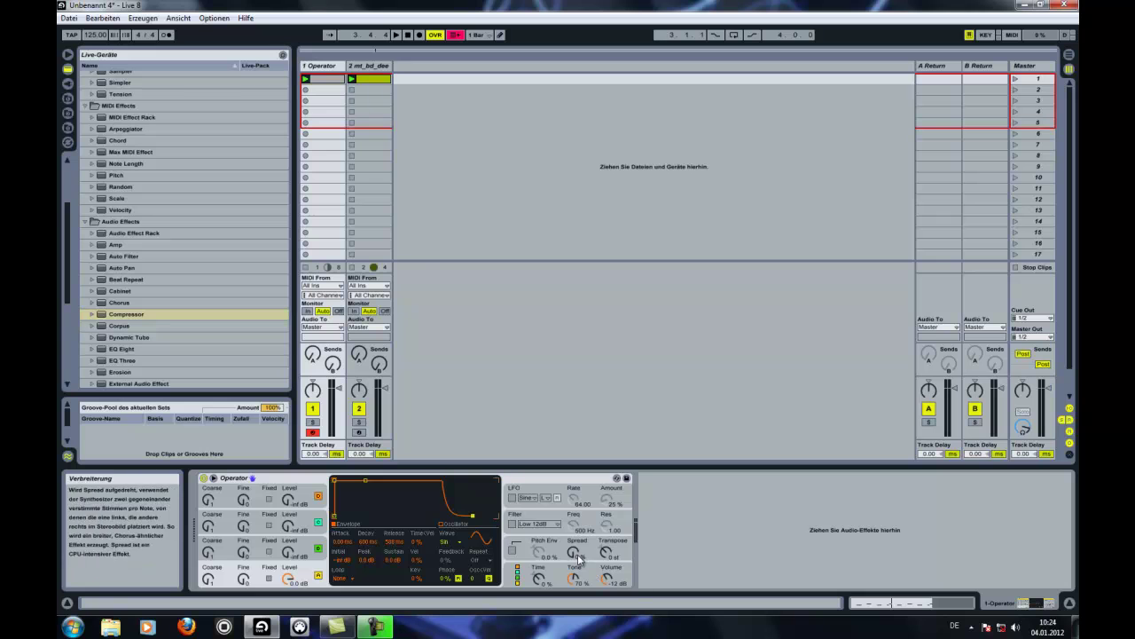
Draw a clip envelope for Operator's Spread that rises linearly from 0 at 1.1.1 to 100 % at the end of bar 2.
click(514, 539)
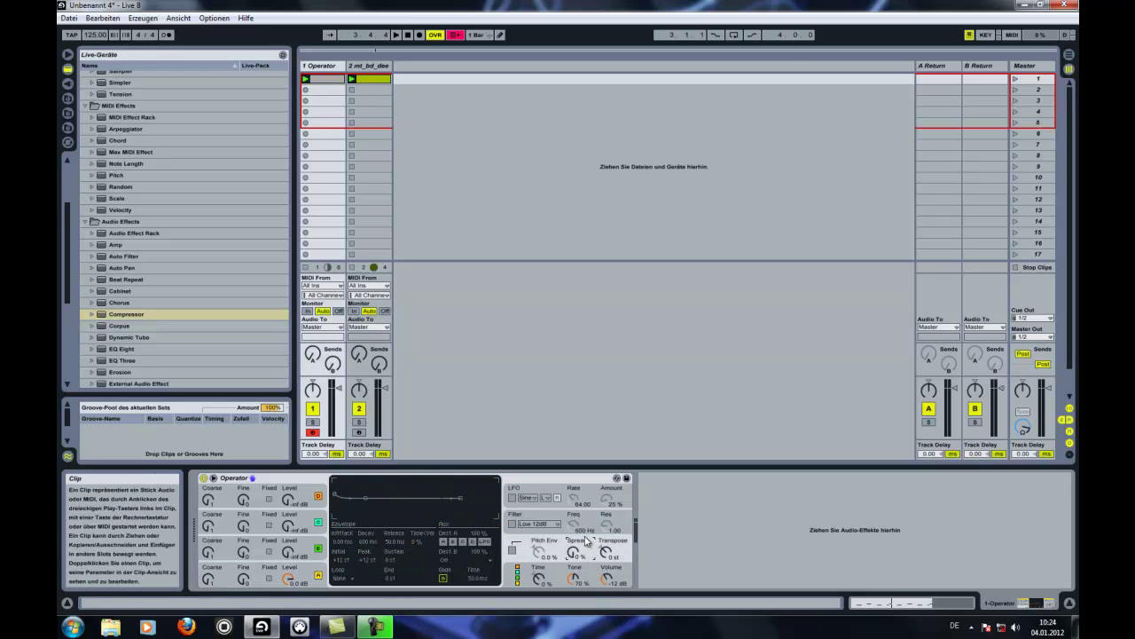
double_click(329, 83)
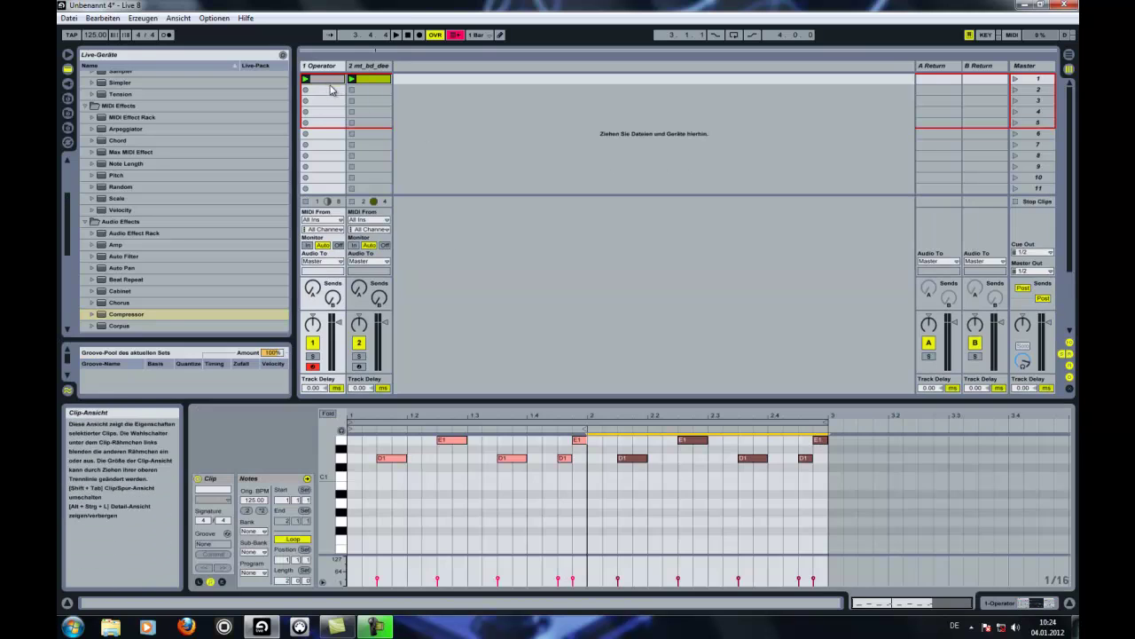
click(222, 582)
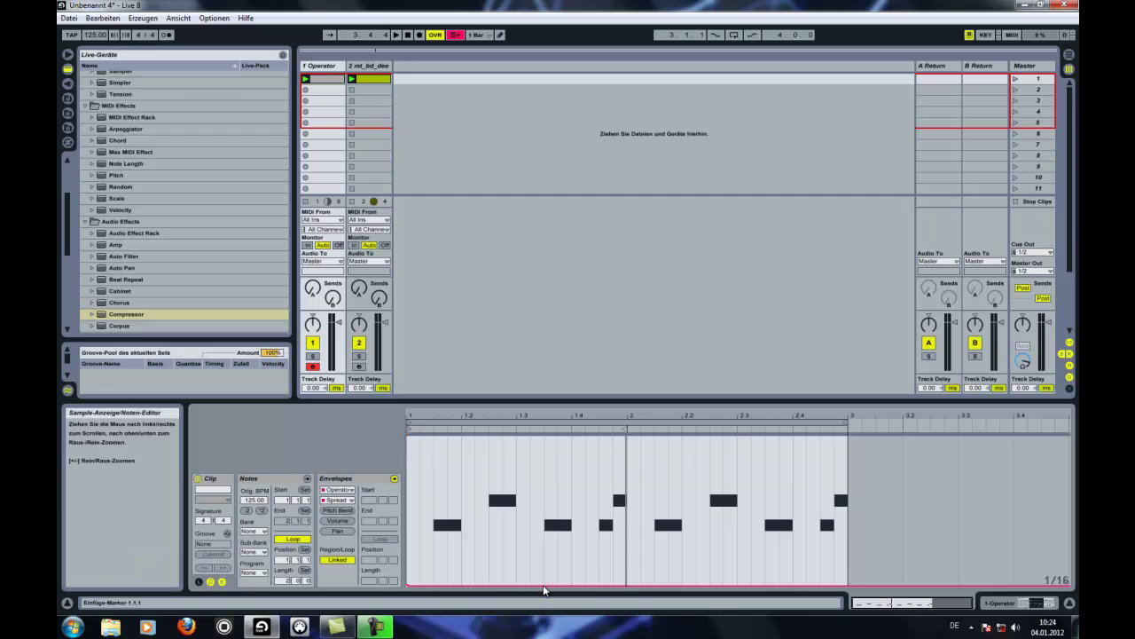
mouse_move(544, 586)
mouse_down()
mouse_move(900, 446)
mouse_move(834, 436)
mouse_move(848, 435)
mouse_up()
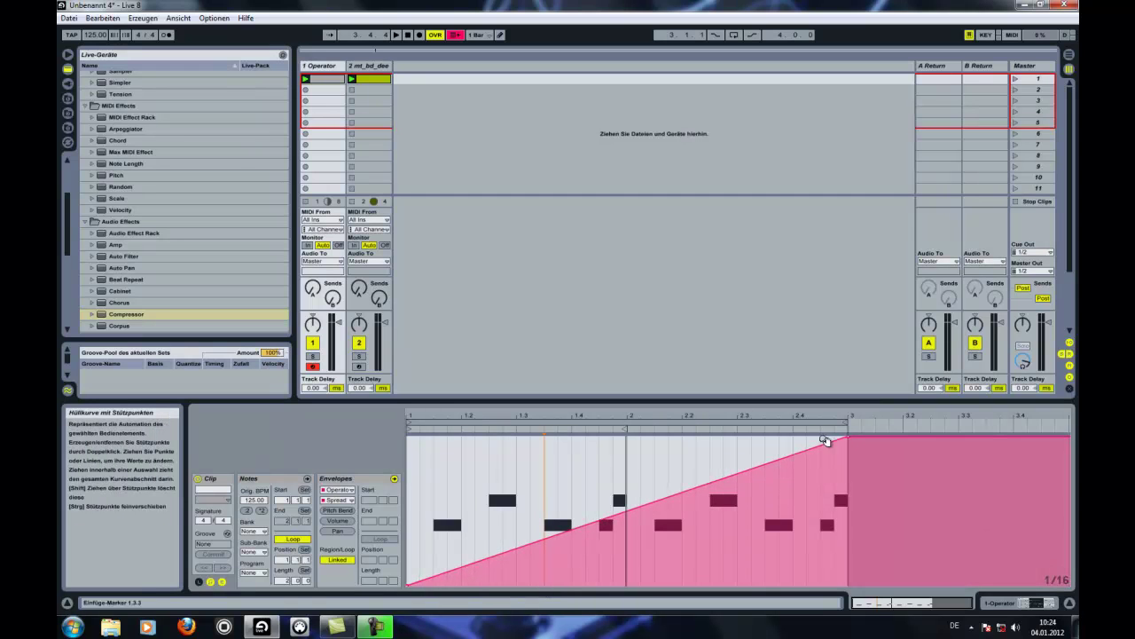
Play the clip with Operator's controls shown to check the Spread automation.
click(326, 69)
double_click(326, 69)
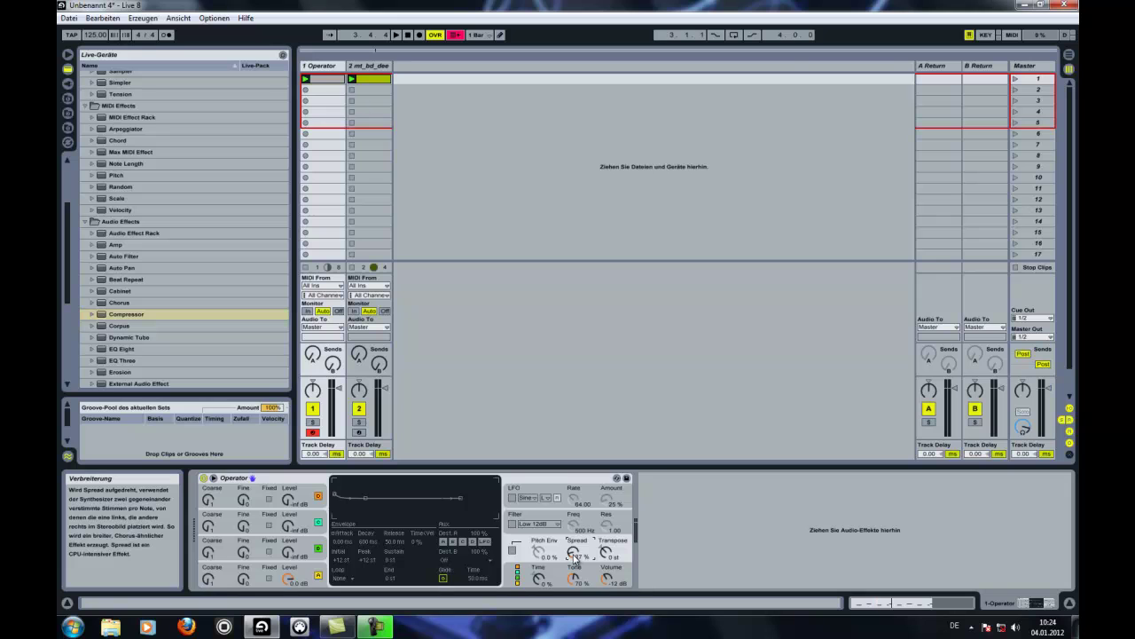
key(space)
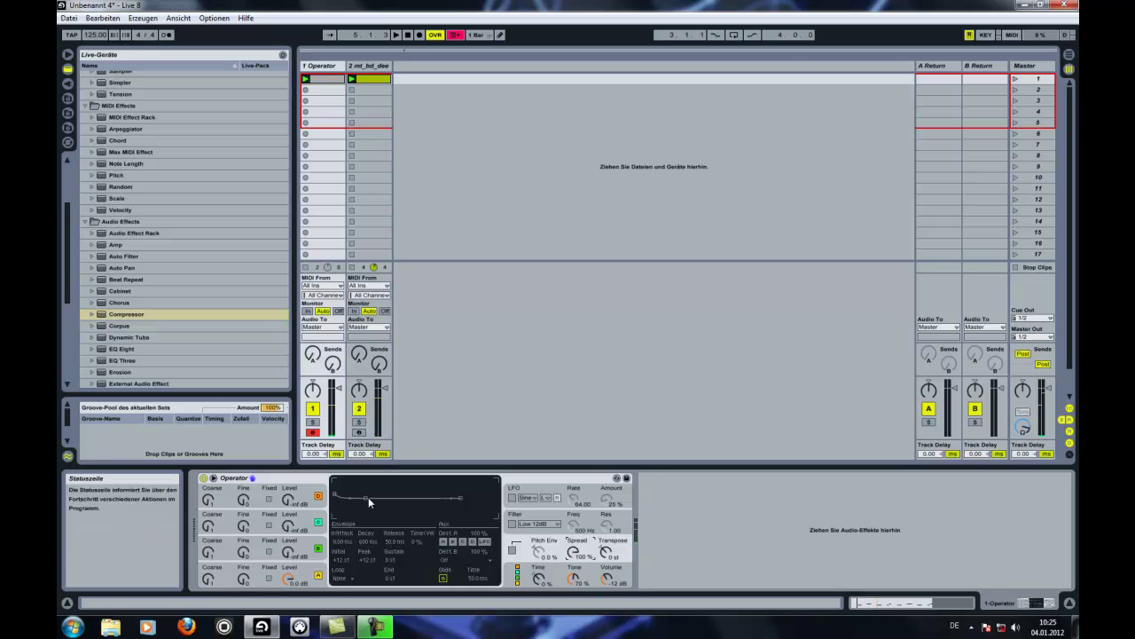
Draw an Osc B Level clip envelope at zero with a ramp rising from 1.2.3 to 1.3.1 and dropping back, and play the result.
click(294, 555)
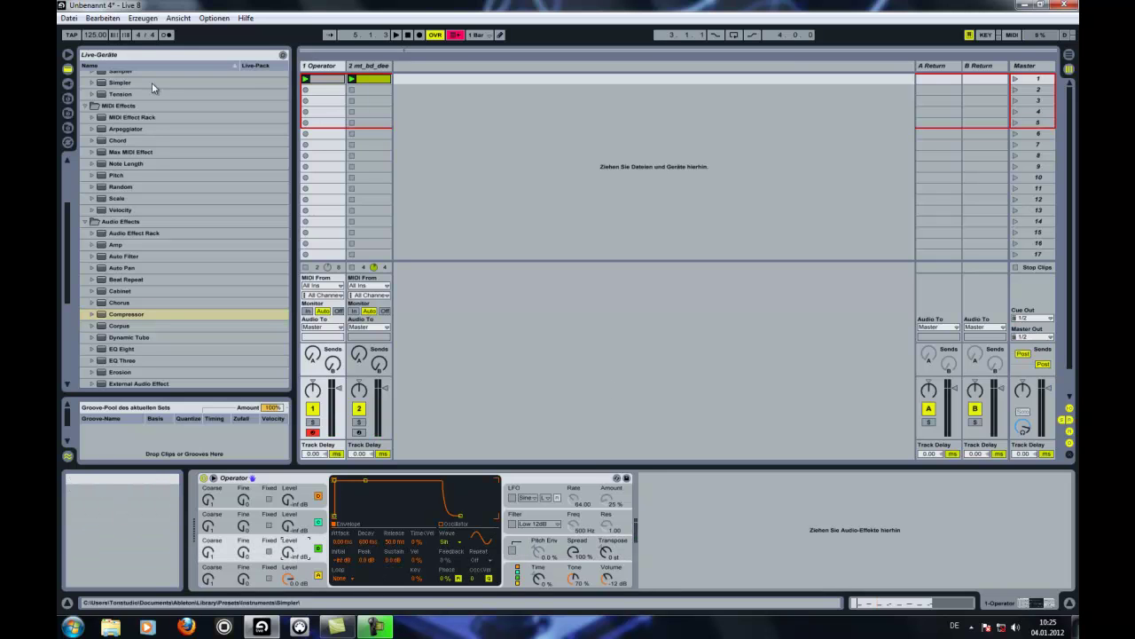
double_click(323, 80)
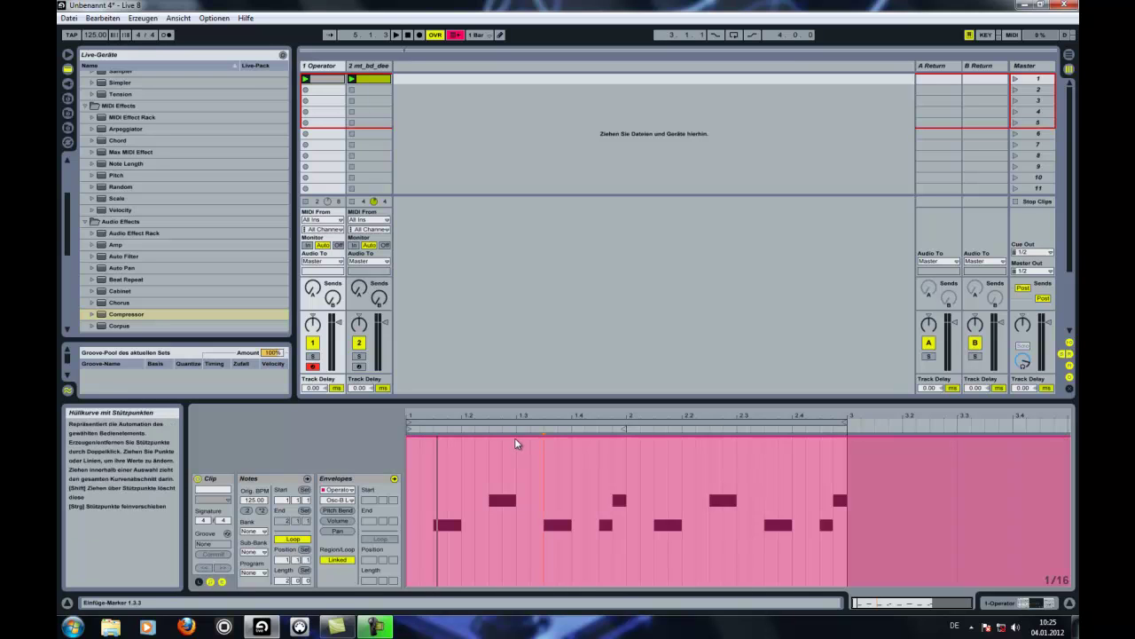
drag(520, 436, 494, 592)
double_click(488, 586)
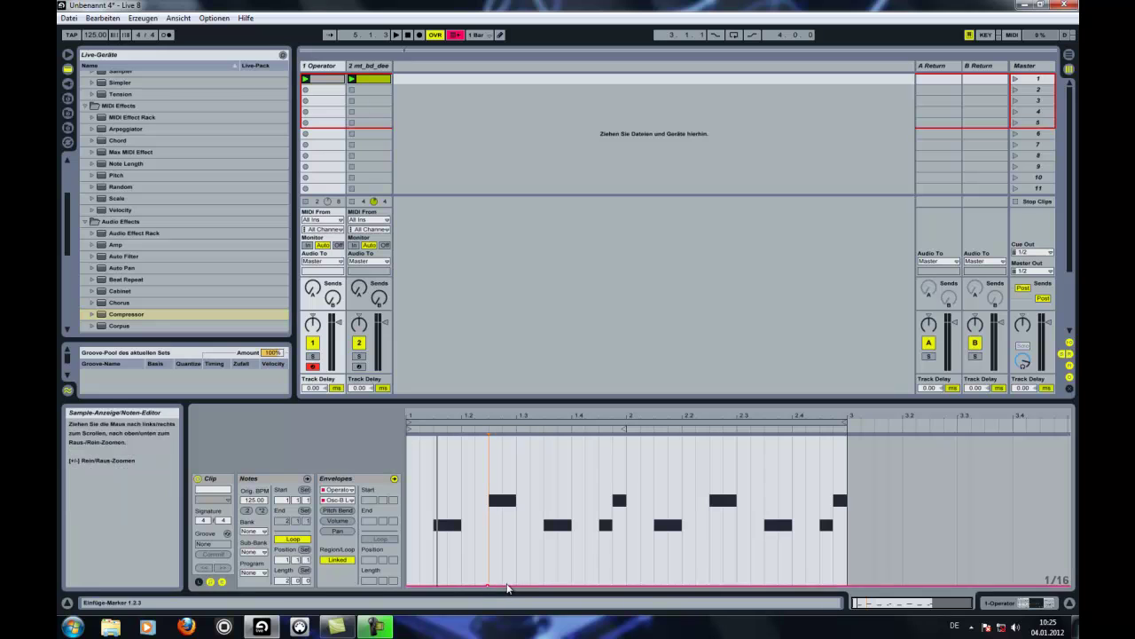
double_click(517, 586)
drag(508, 587, 516, 486)
double_click(331, 67)
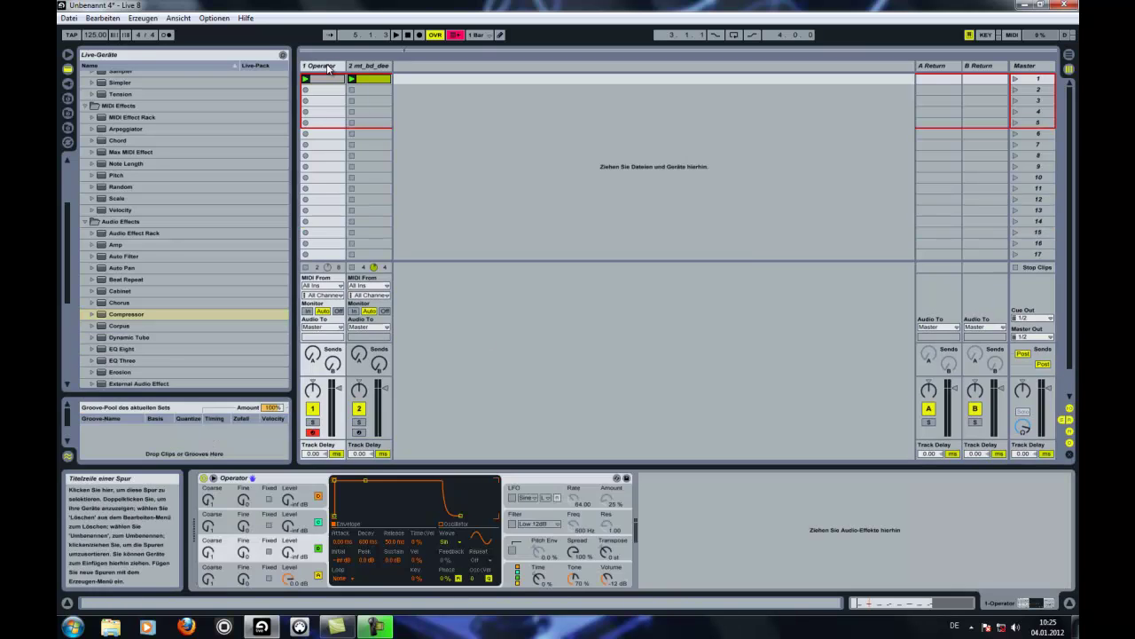
key(space)
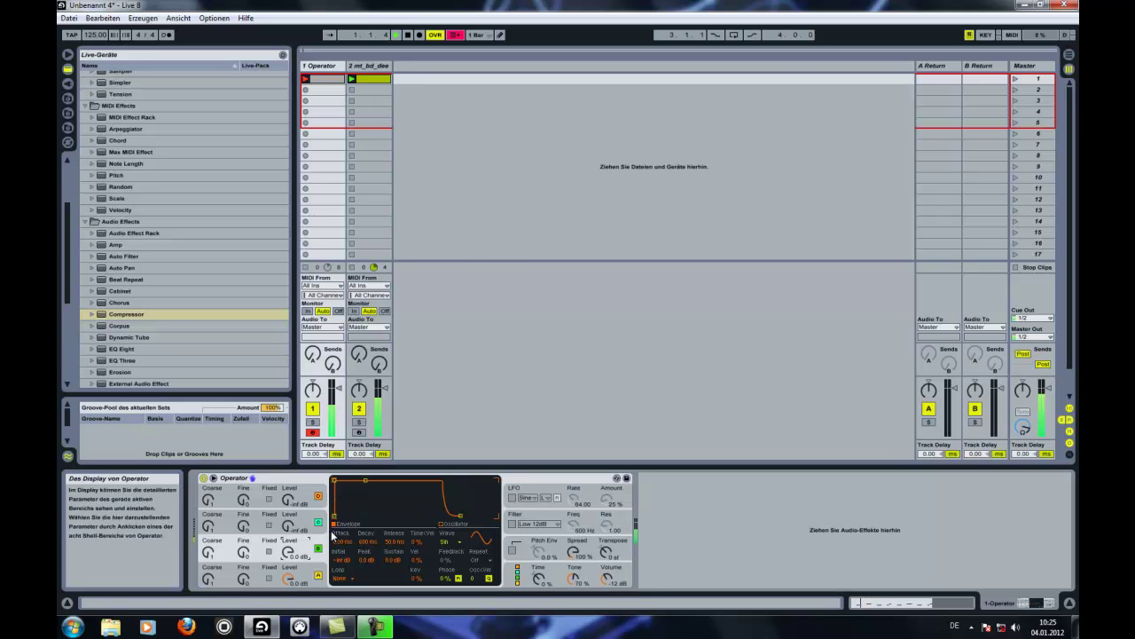
Copy the Osc B Level ramp to the same beat of bar 2, raise its peak to about 94.7 % and keep its base at zero.
double_click(331, 80)
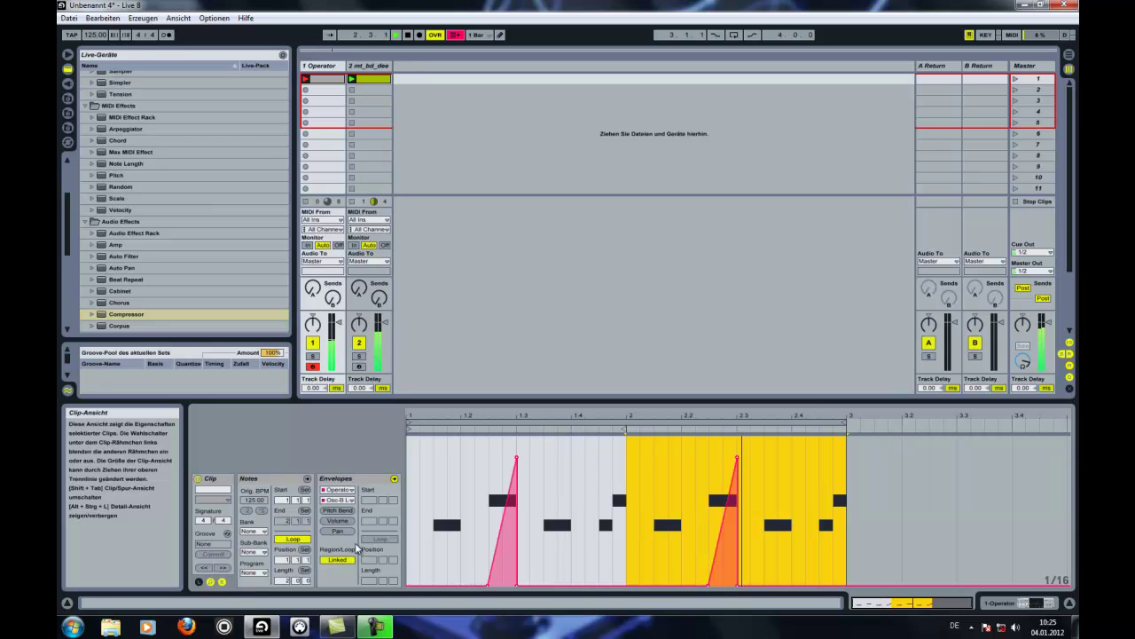
drag(737, 458, 736, 444)
click(738, 458)
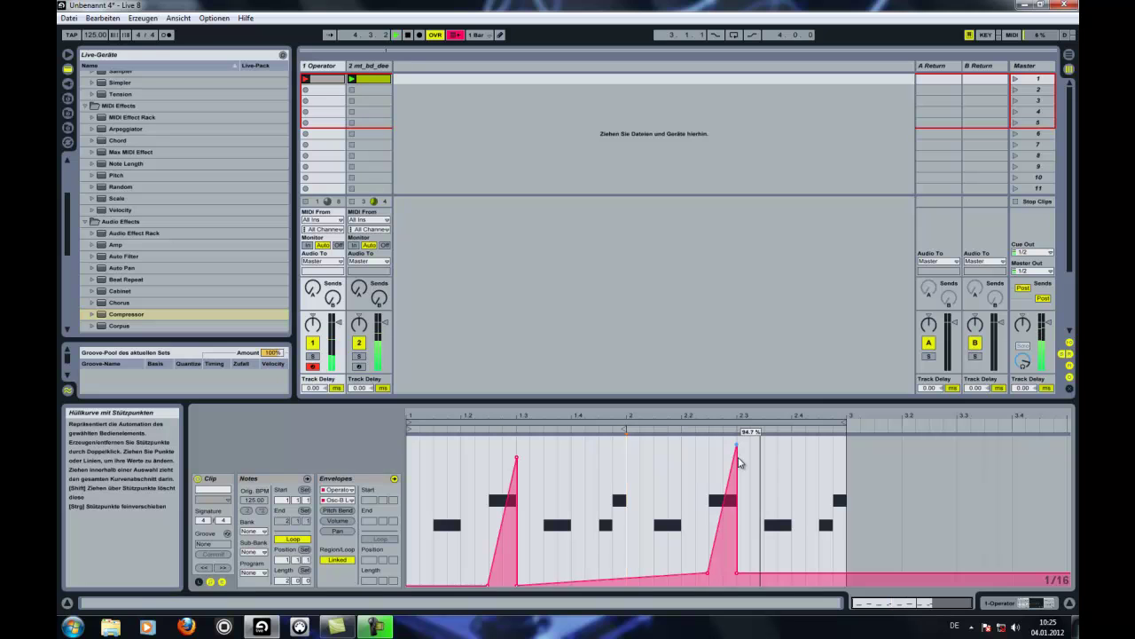
drag(738, 572, 707, 583)
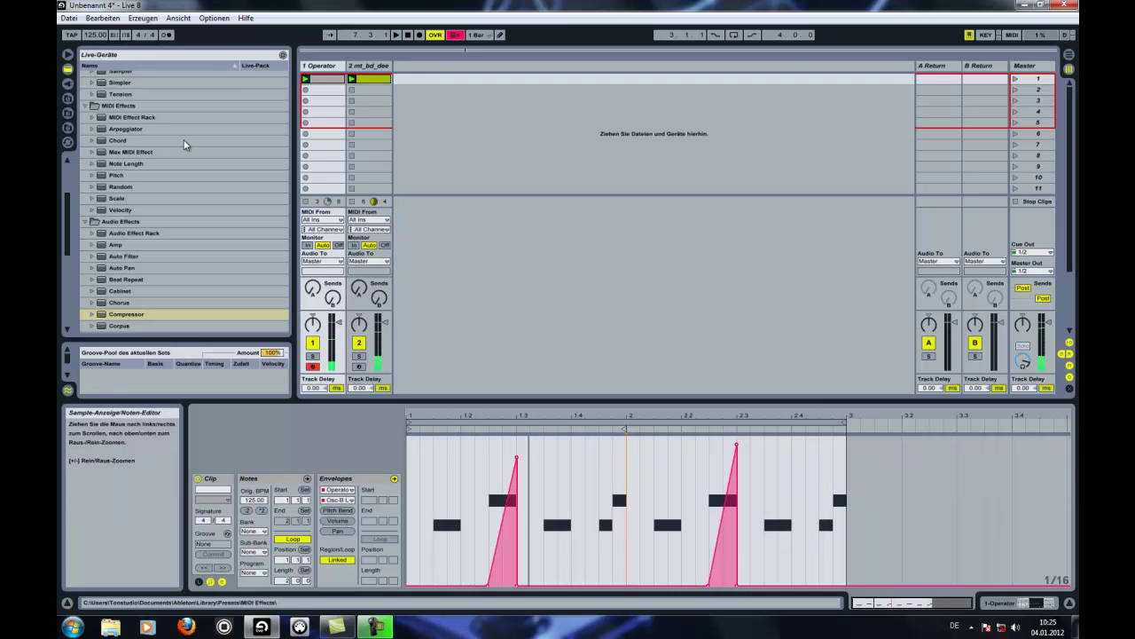
Try an Osc C Level clip envelope at zero with a ramp from 2.3.3 to 2.4.1 peaking at about 87.8 %, and play it.
double_click(329, 67)
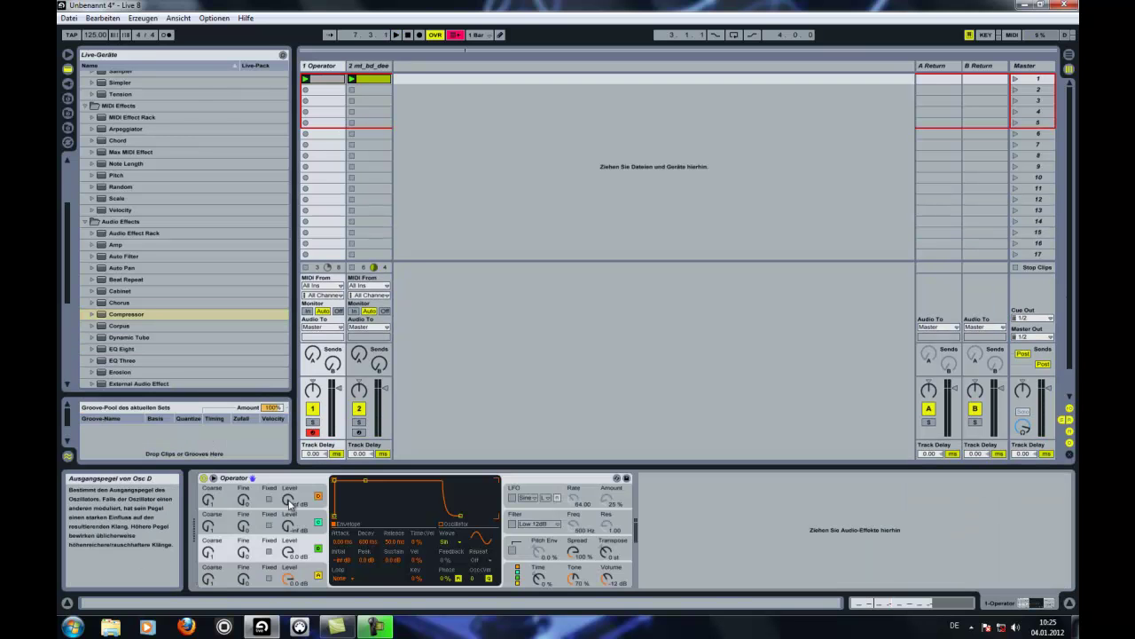
click(288, 526)
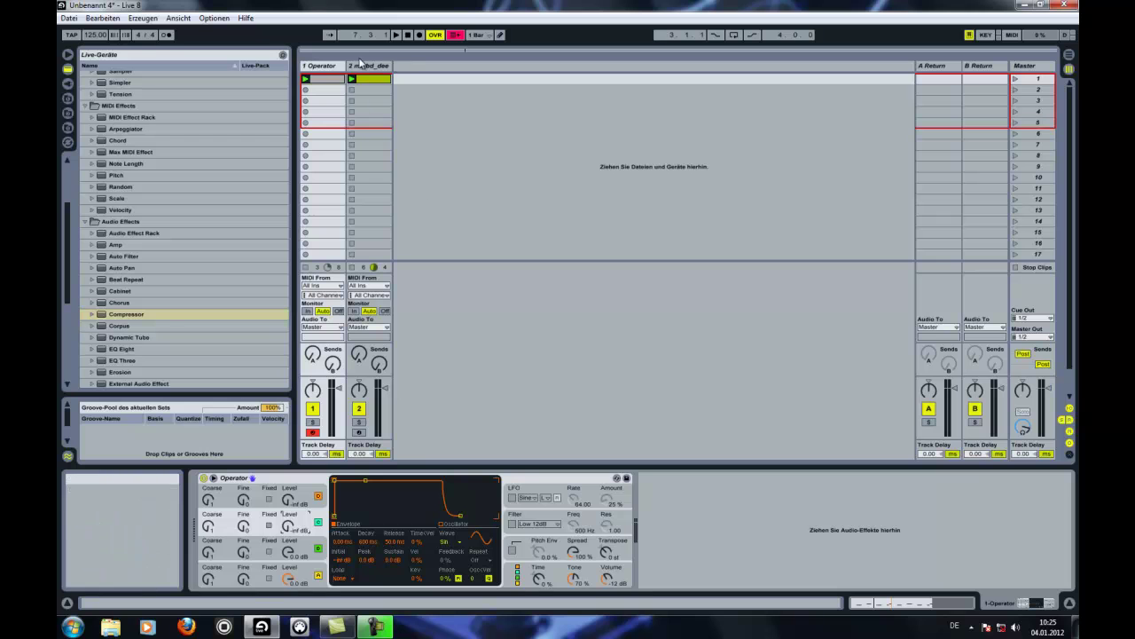
click(320, 78)
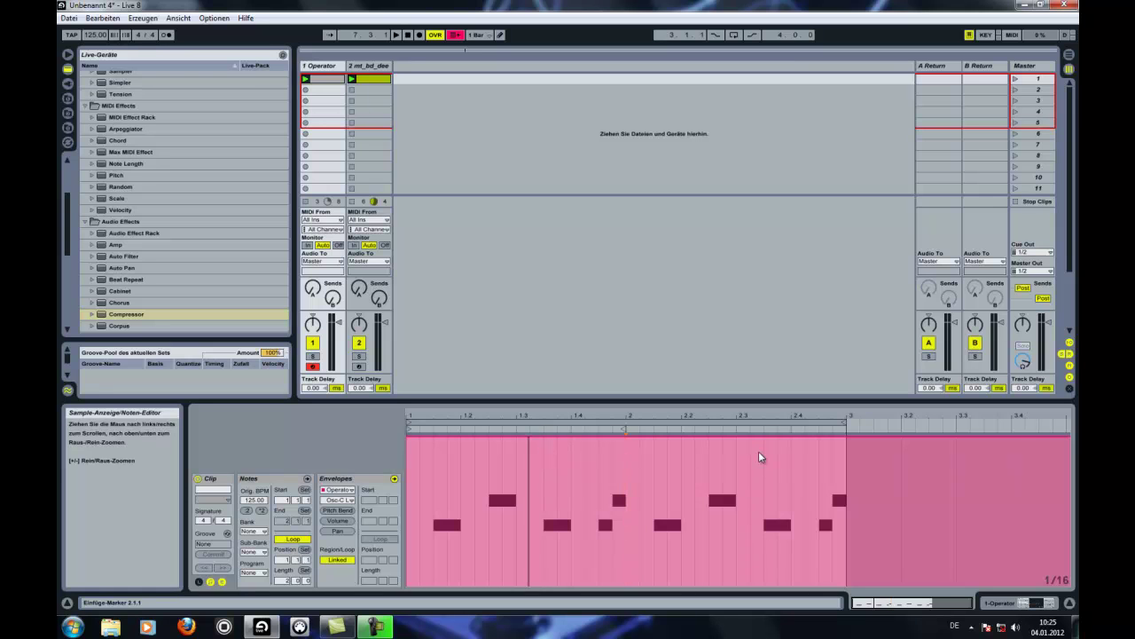
drag(767, 435, 770, 592)
double_click(765, 587)
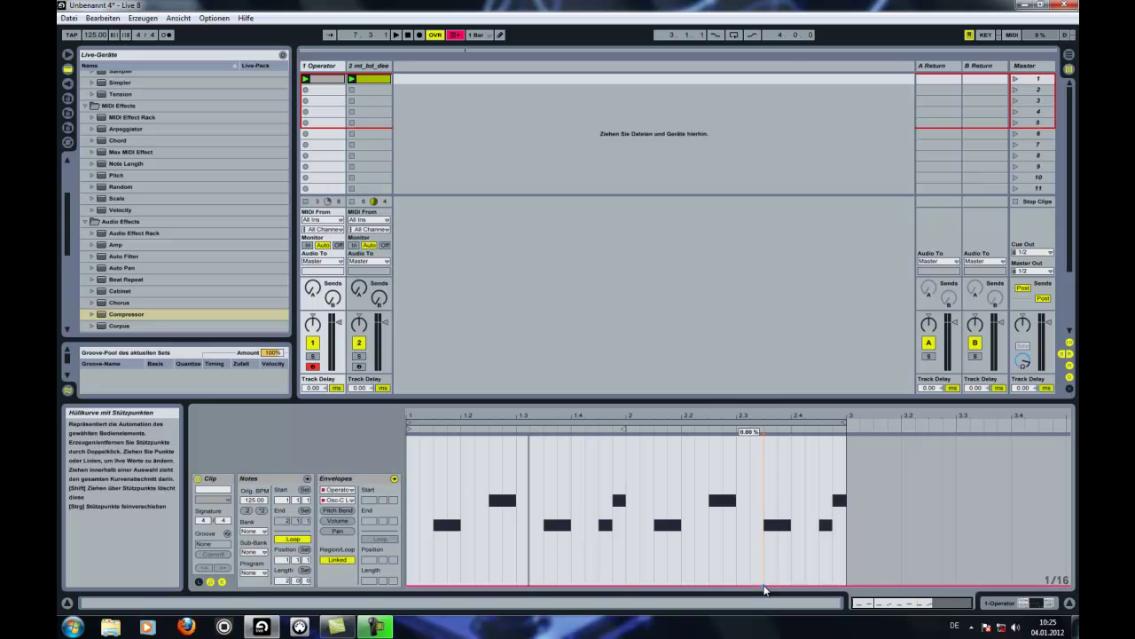
double_click(789, 589)
drag(789, 589, 795, 462)
key(space)
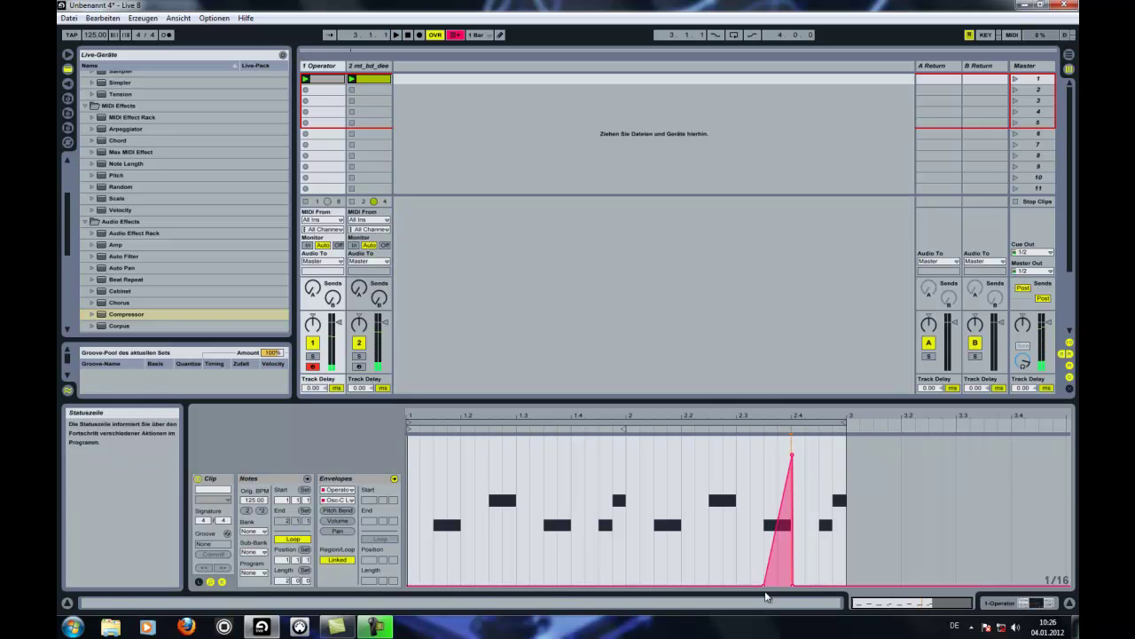
Try the Osc C Level ramp one beat earlier, from 2.2.3 to 2.3.1, with its peak raised to about 97.8 %.
drag(763, 583, 707, 584)
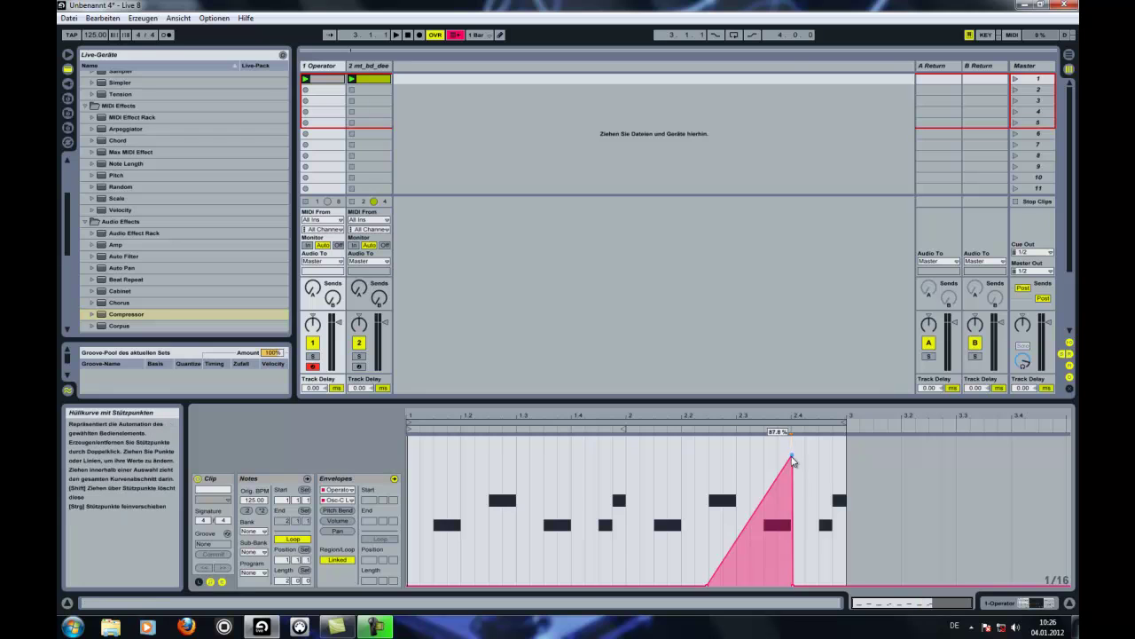
drag(792, 456, 707, 440)
key(space)
drag(794, 584, 736, 585)
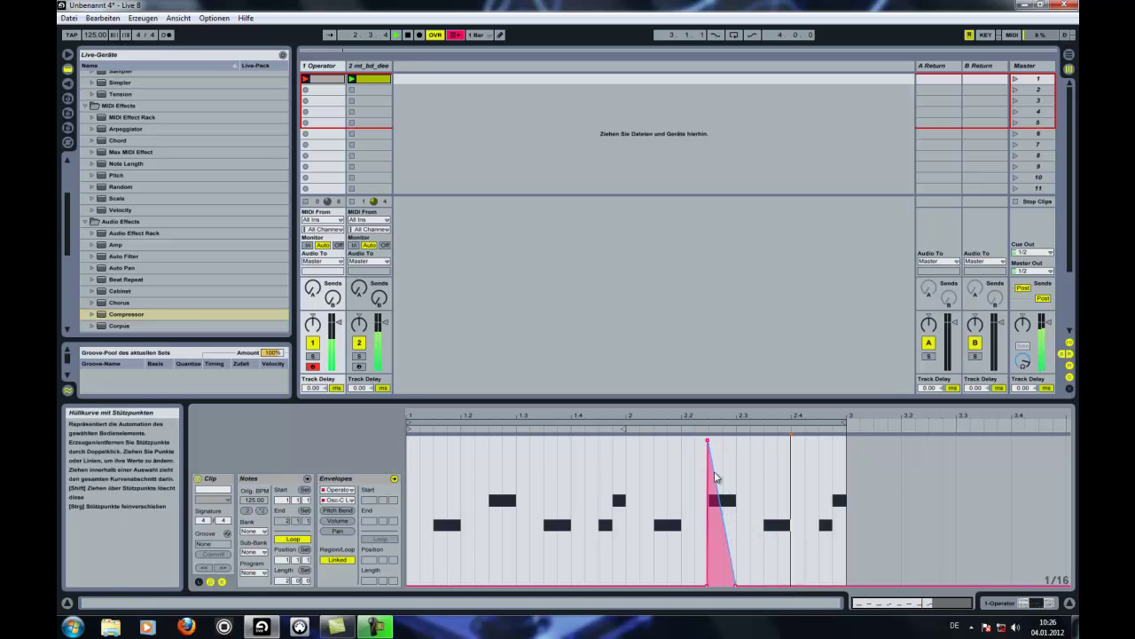
drag(709, 443, 736, 443)
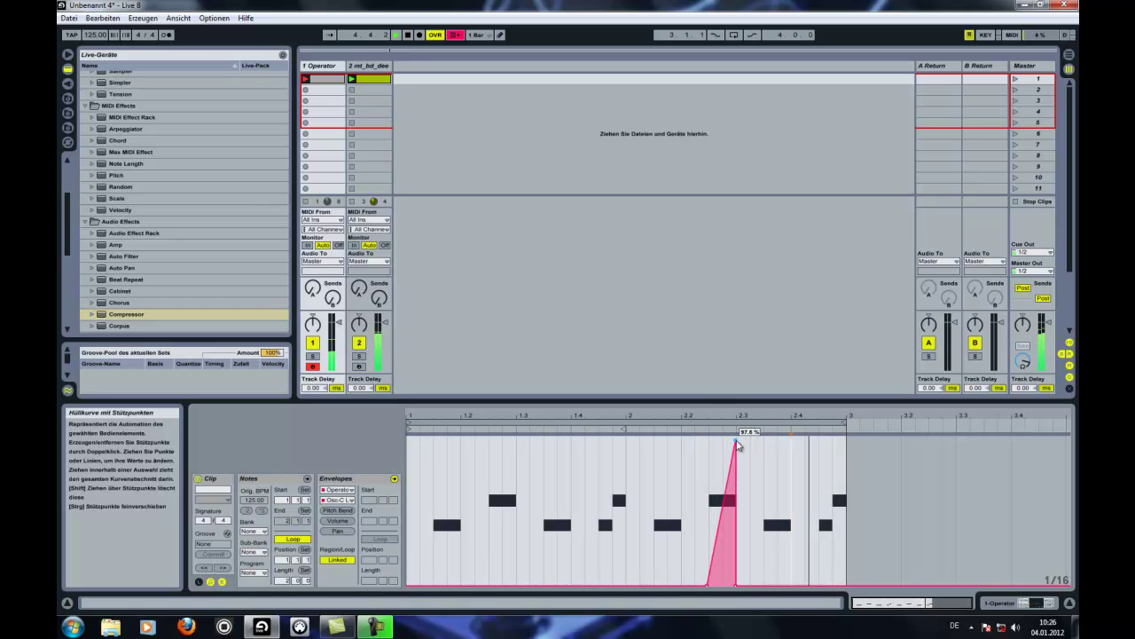
Try unlinking the Osc C Level envelope from the clip loop, relink it and clear its ramp.
click(324, 67)
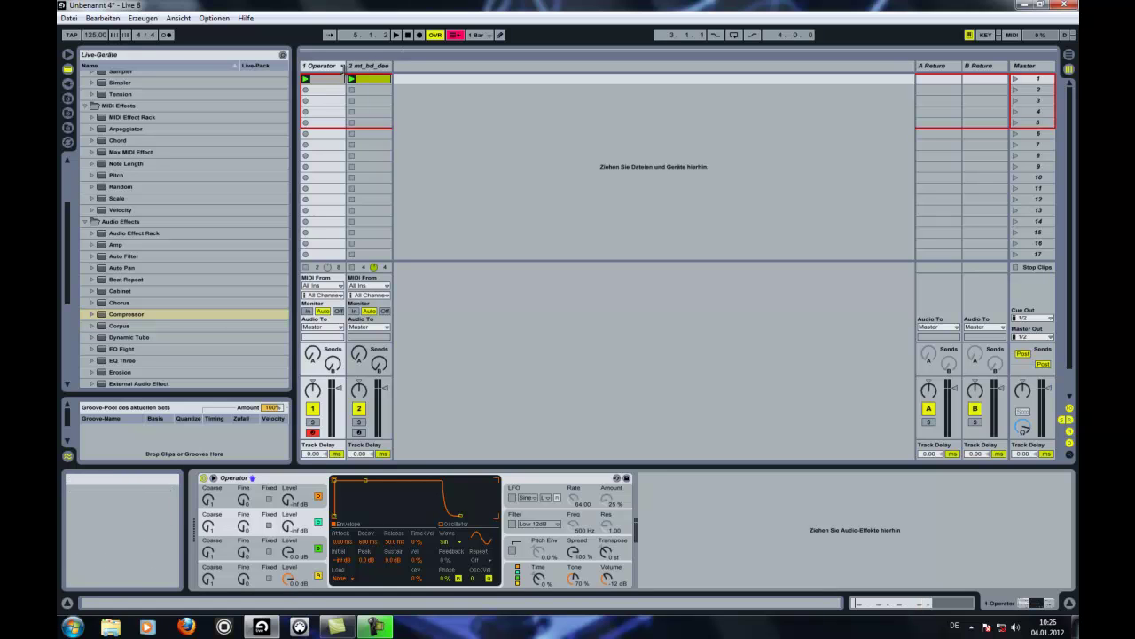
click(327, 79)
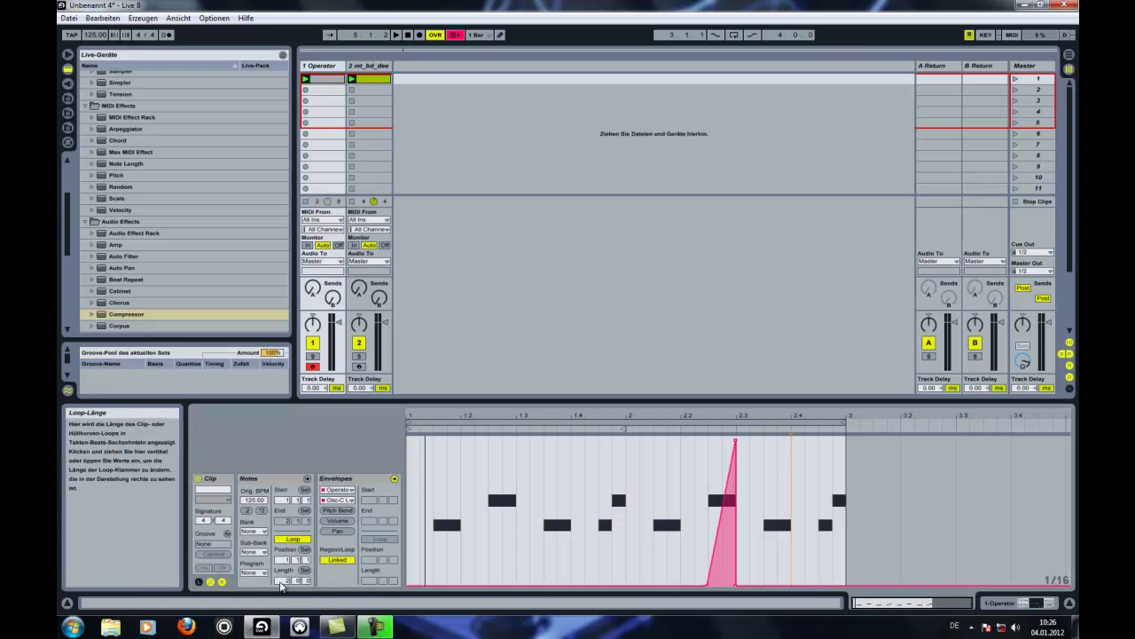
click(338, 560)
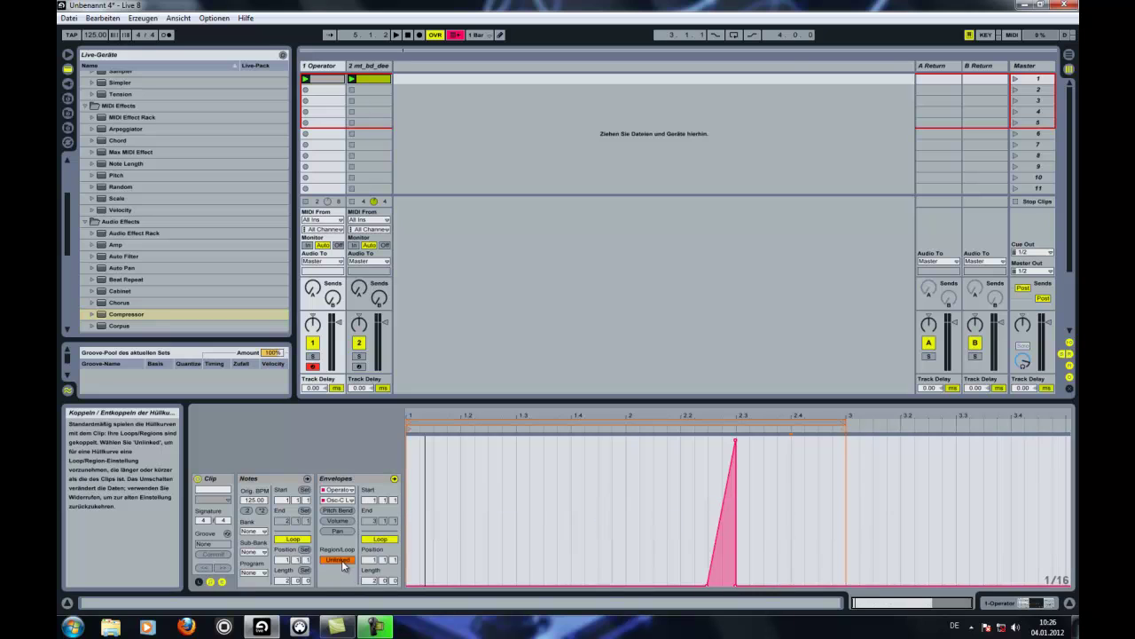
click(338, 560)
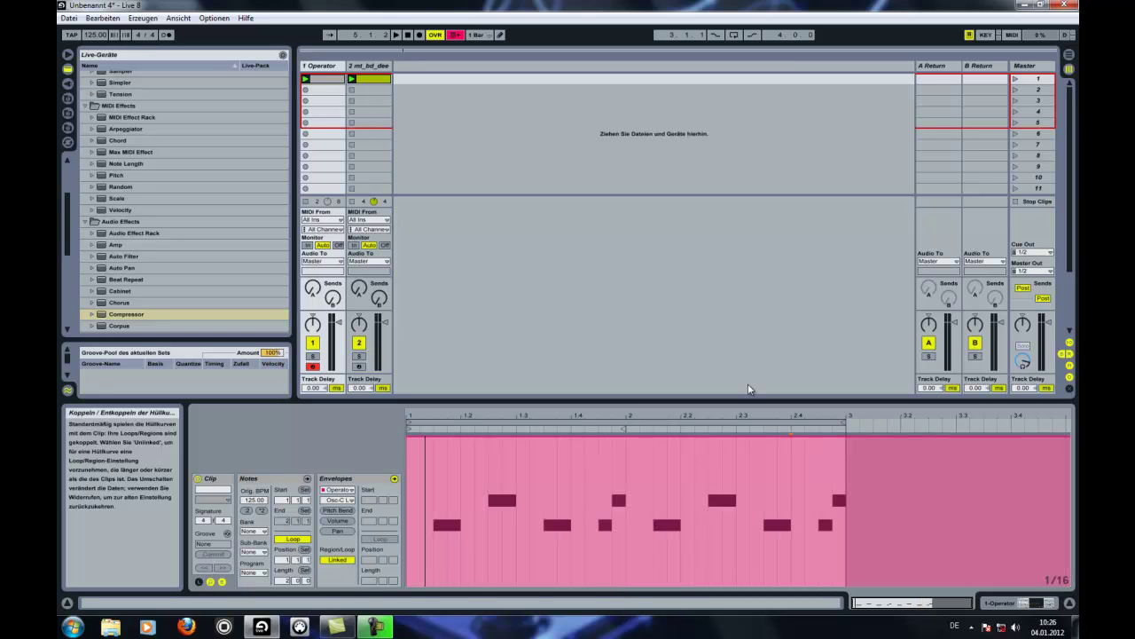
Extend the bass clip's loop to four bars and bring the clip's start into view.
mouse_move(848, 423)
mouse_down()
mouse_move(1071, 419)
mouse_move(969, 418)
mouse_up()
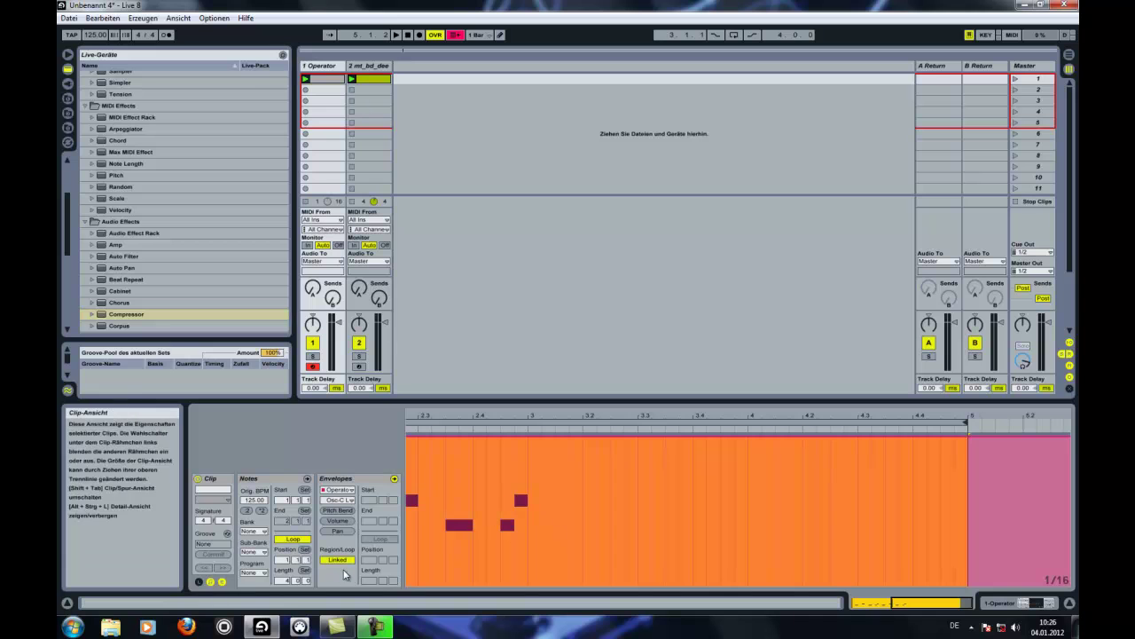
mouse_move(919, 604)
mouse_down()
mouse_move(900, 603)
mouse_move(918, 603)
mouse_up()
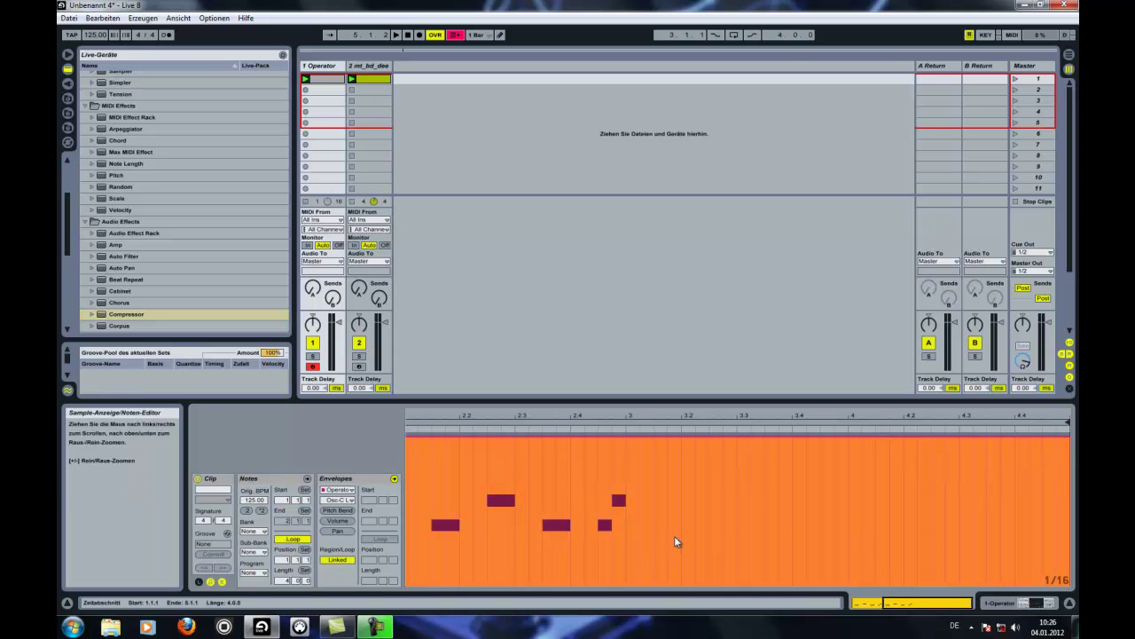
drag(914, 606, 942, 606)
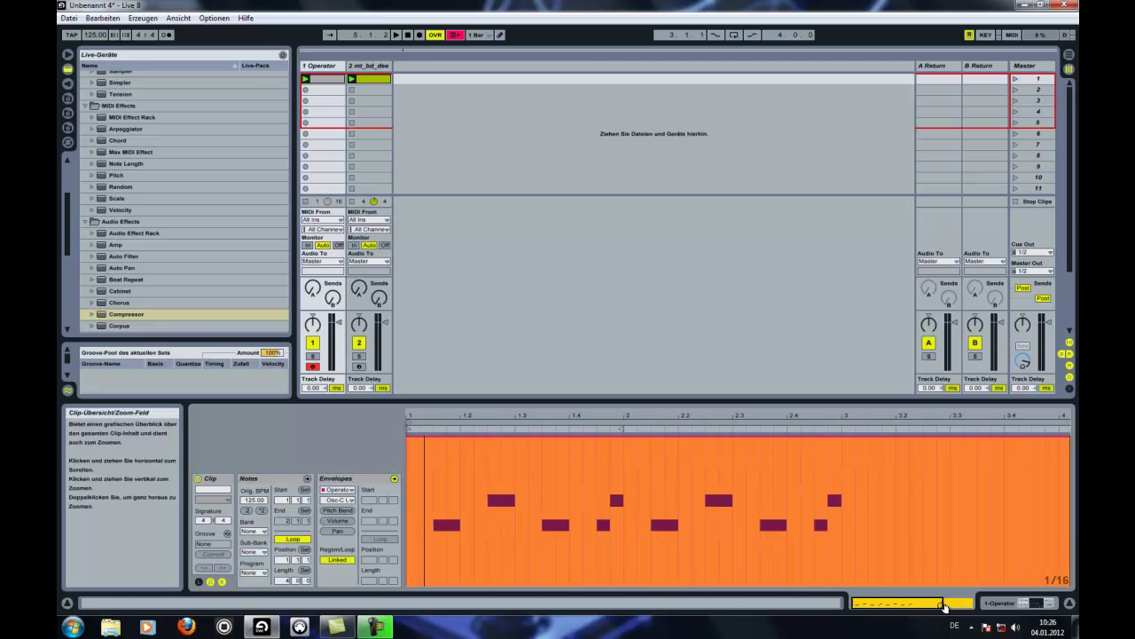
Choose Operator's Osc A Fine as the parameter for the bass clip's envelope.
double_click(339, 67)
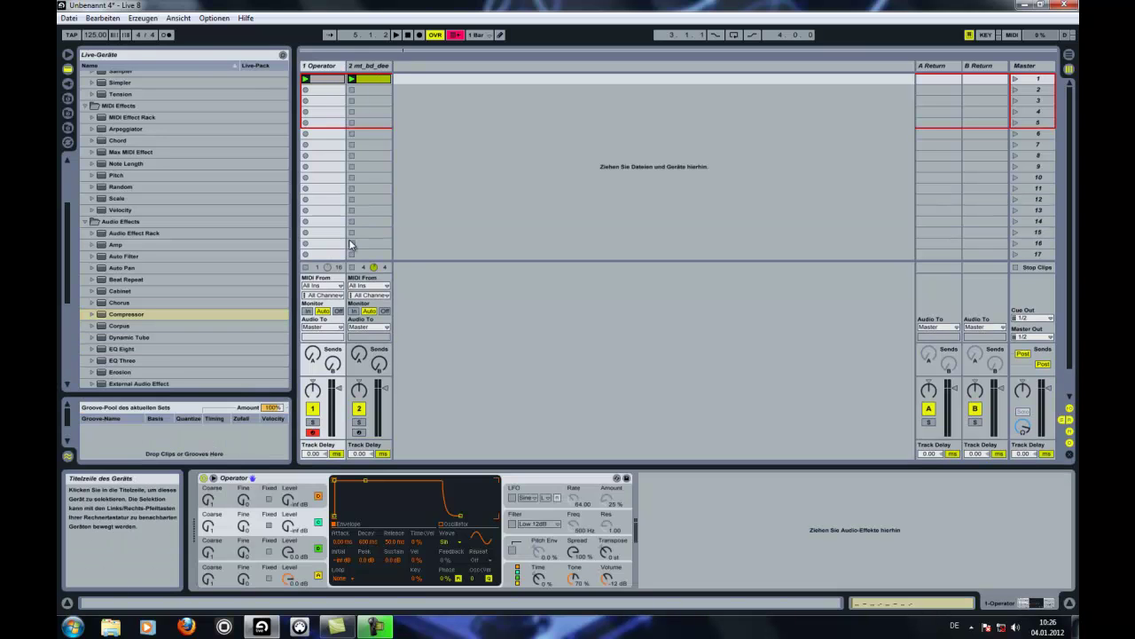
click(242, 577)
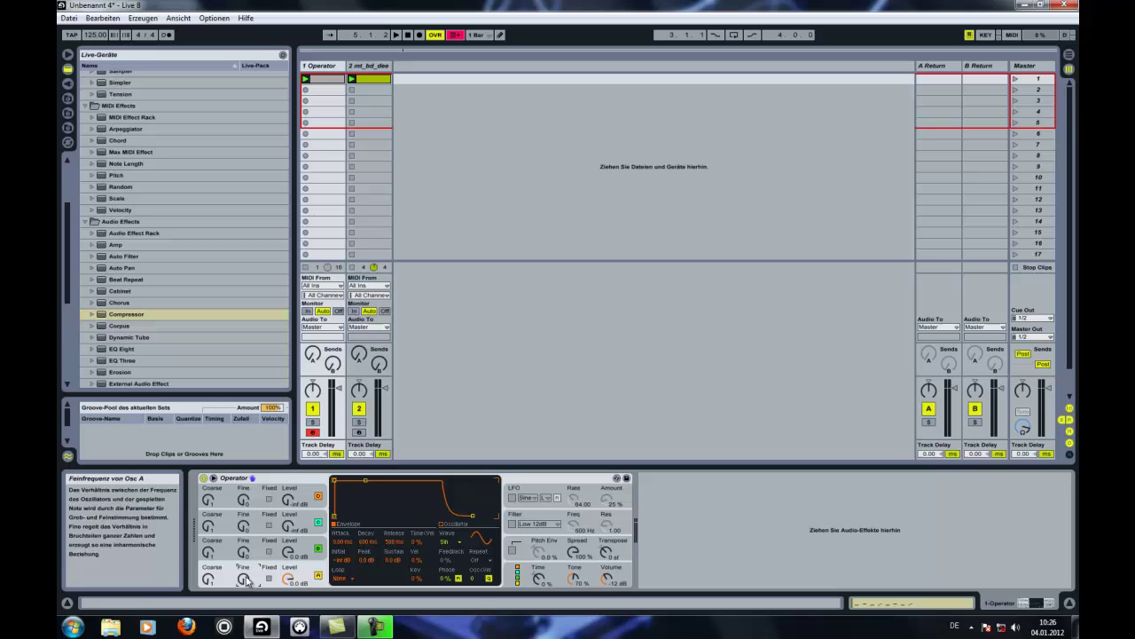
click(329, 81)
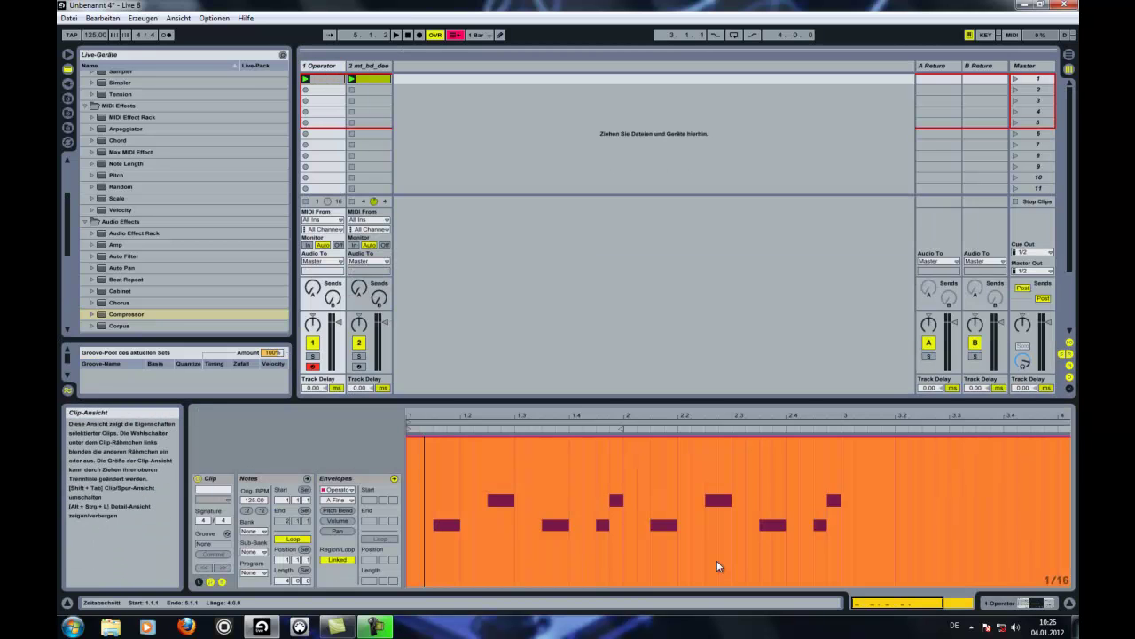
Draw an A Fine envelope rising from zero at the clip's start to 100 % at the end of bar four.
drag(718, 440, 596, 589)
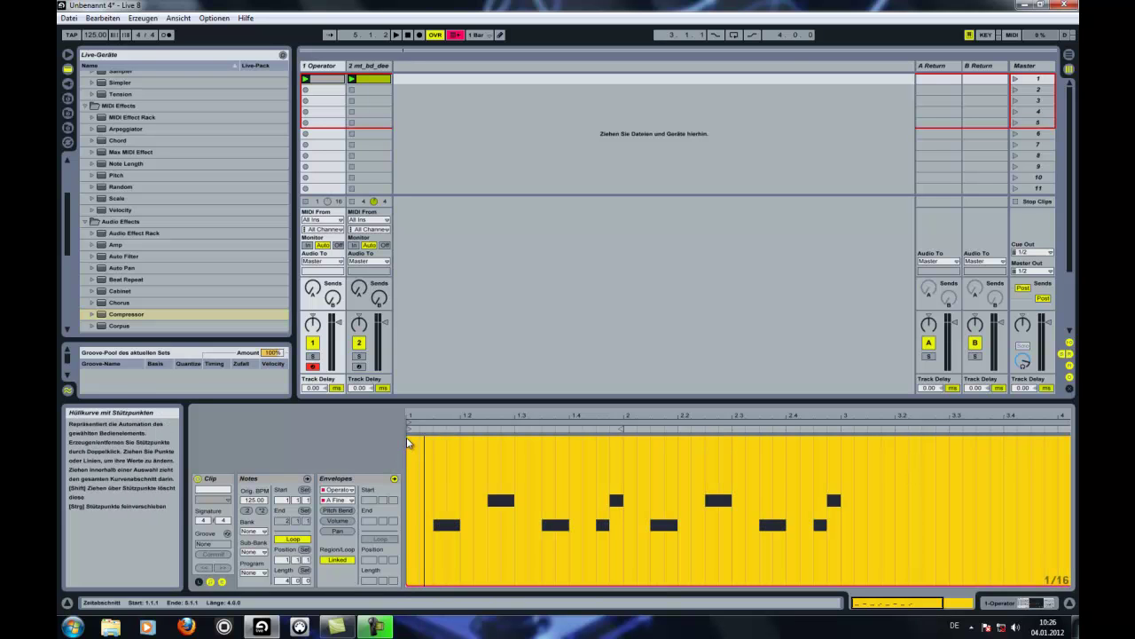
drag(893, 606, 939, 589)
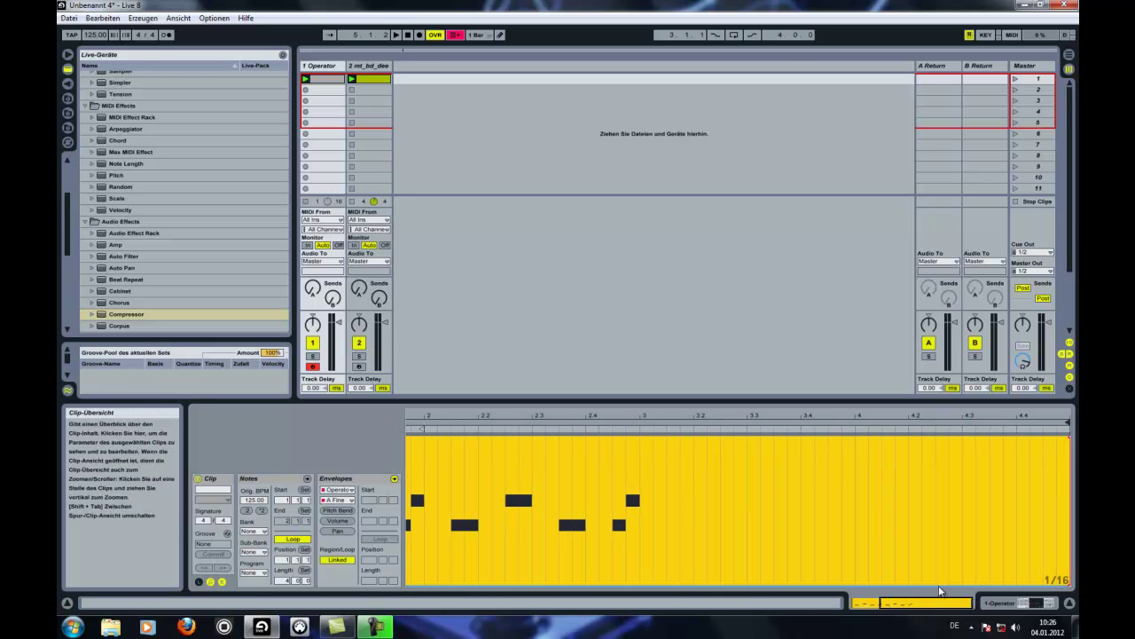
double_click(1070, 585)
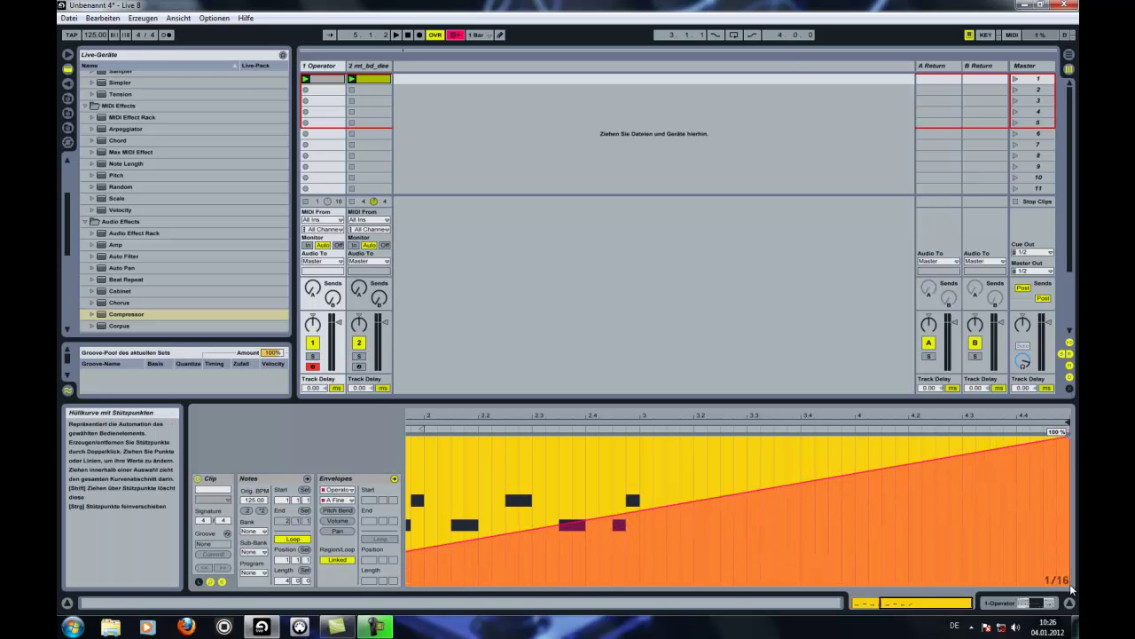
Play the bass clip and raise Operator's Osc A Fine to 1000.
click(306, 79)
double_click(319, 69)
drag(243, 579, 243, 479)
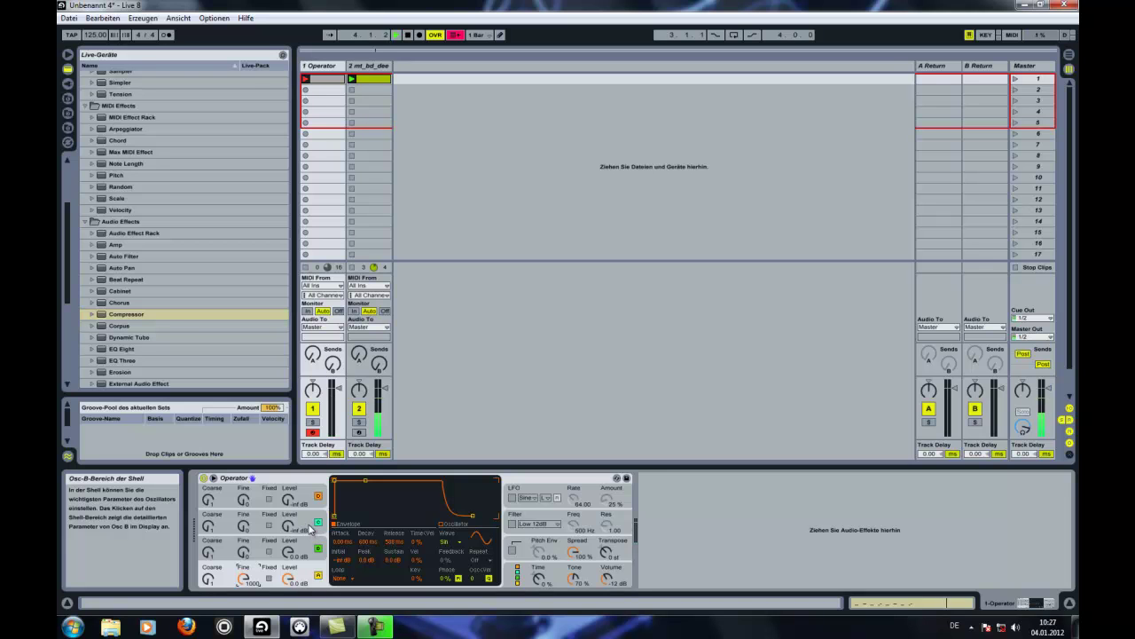
Unlink the bass clip's A Fine envelope from the clip loop and show its full four-bar ramp.
key(shift+Tab)
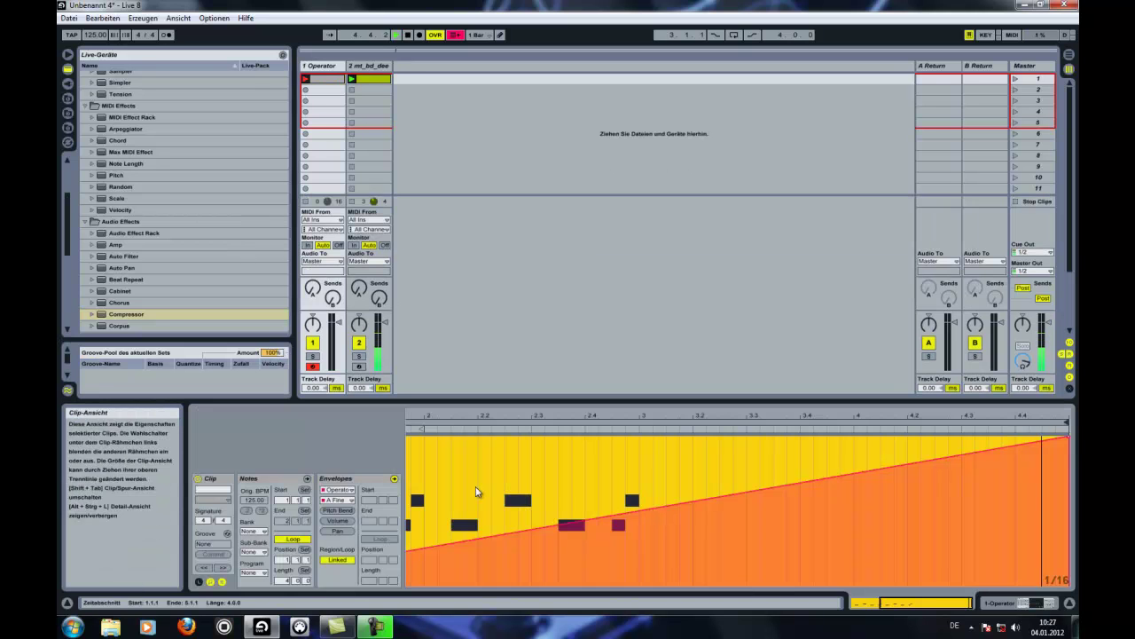
click(338, 560)
double_click(929, 607)
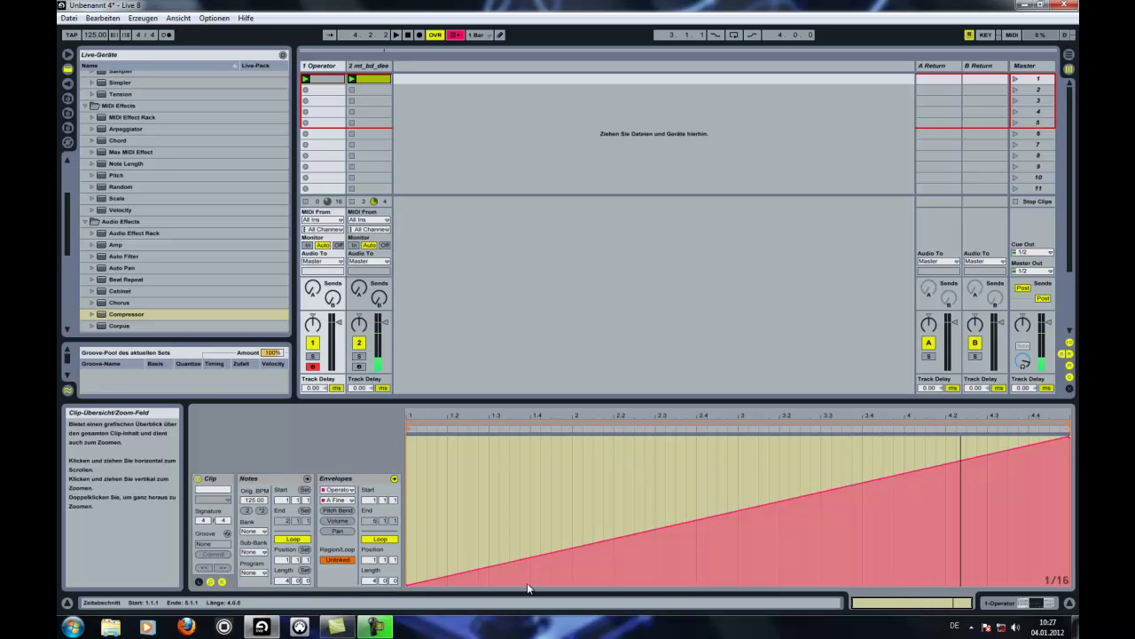
Duplicate the two-bar bass notes so that they fill bars three and four of the clip.
click(222, 582)
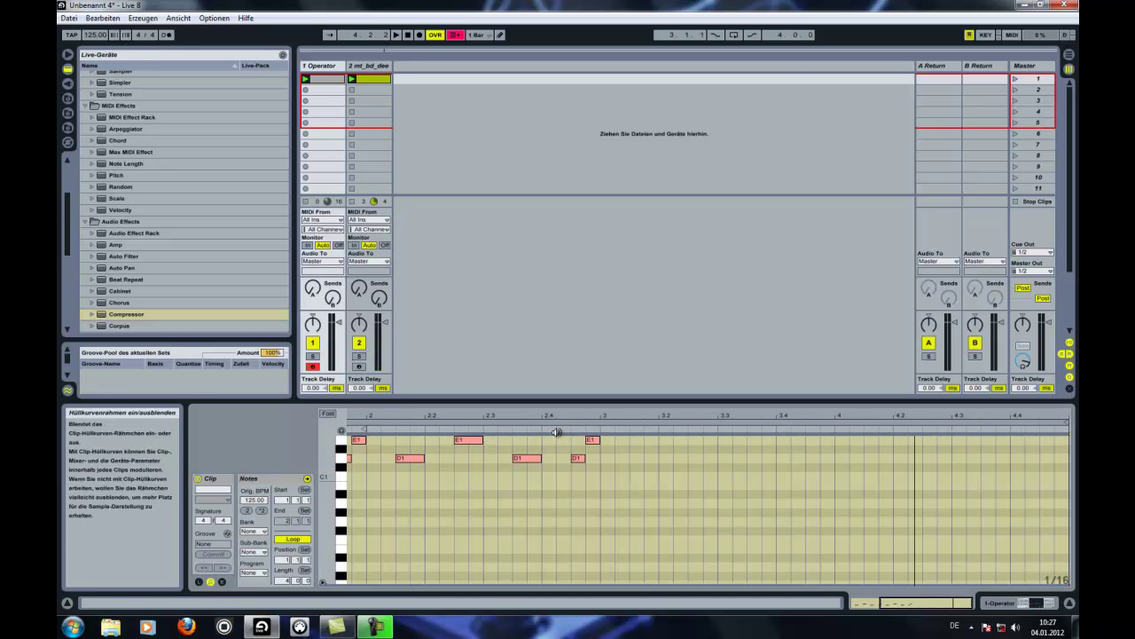
drag(932, 607, 931, 609)
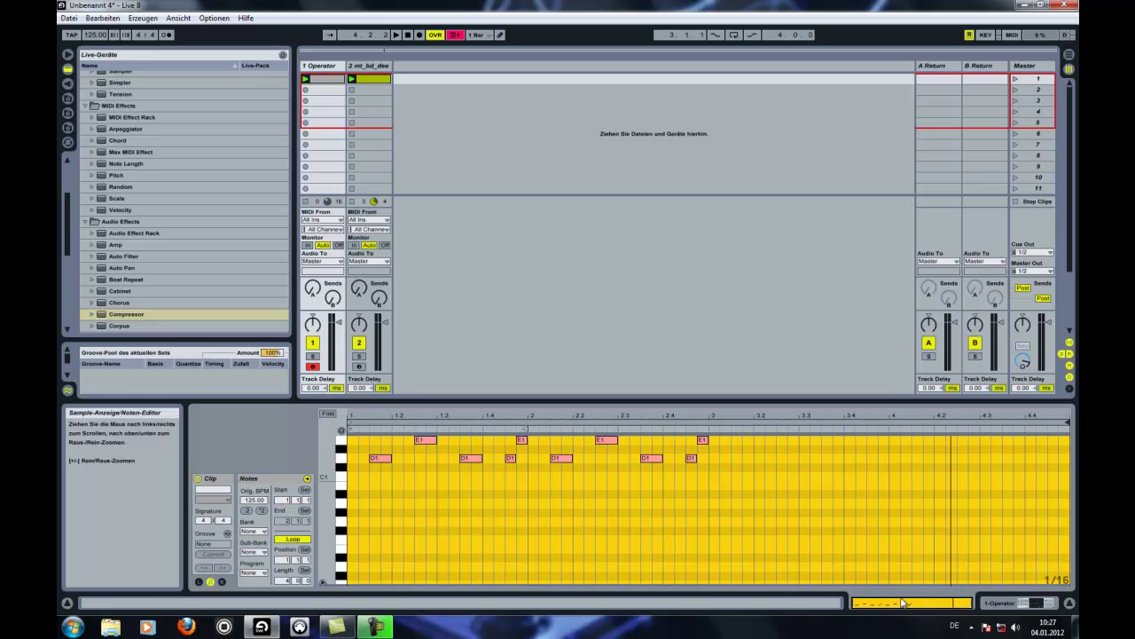
drag(706, 477, 60, 162)
key(ctrl+d)
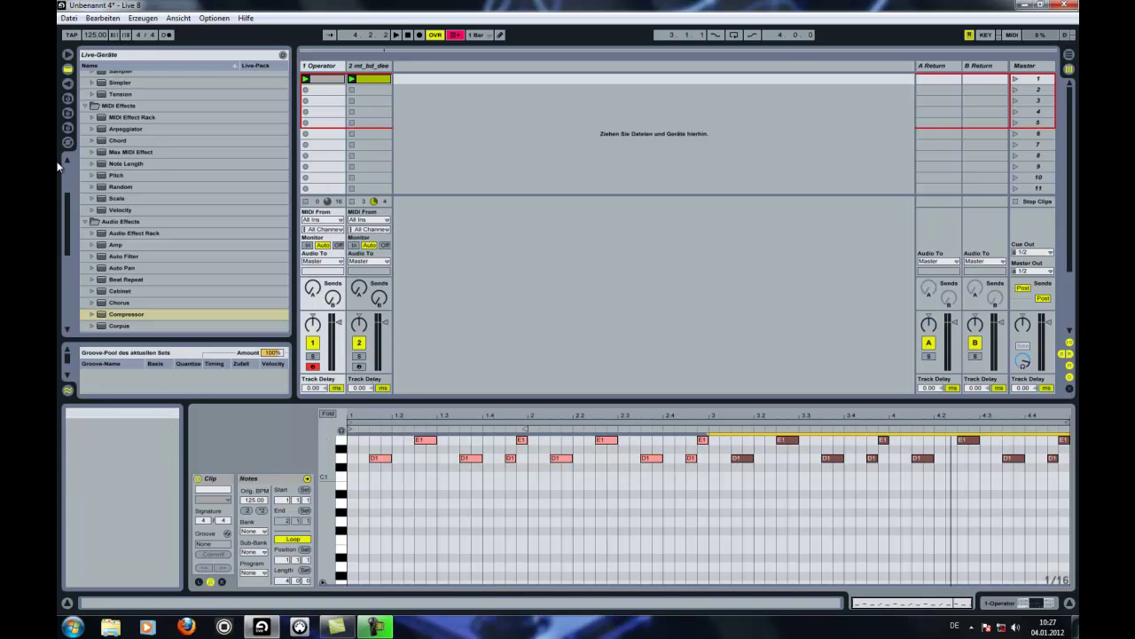
Try a one-bar note loop against the unlinked four-bar A Fine envelope, and relink the envelope.
click(223, 582)
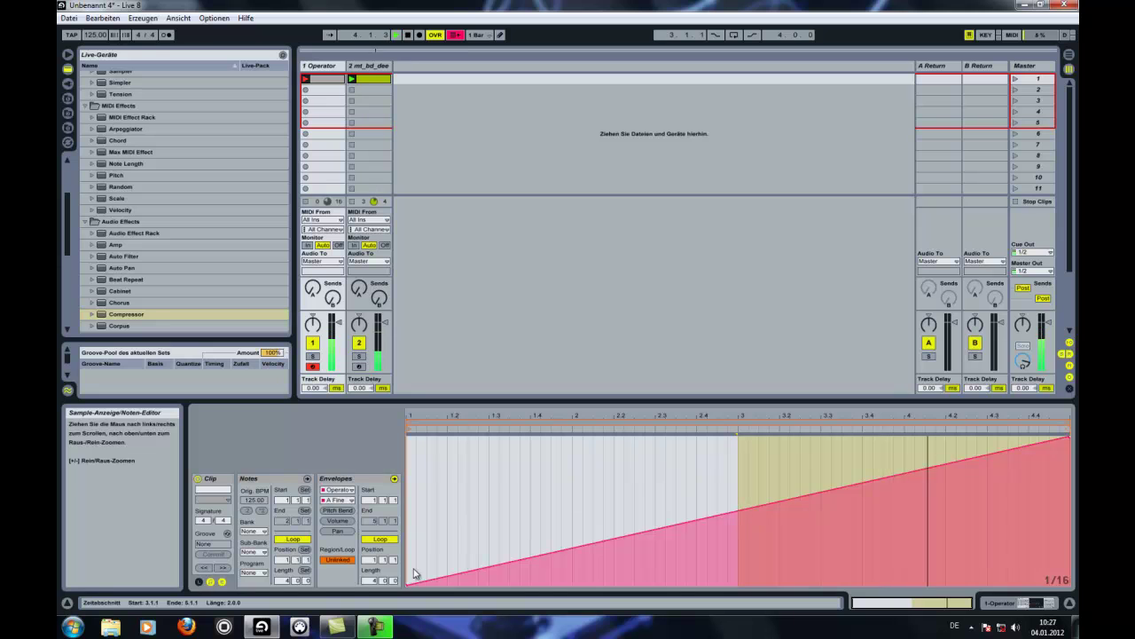
click(284, 581)
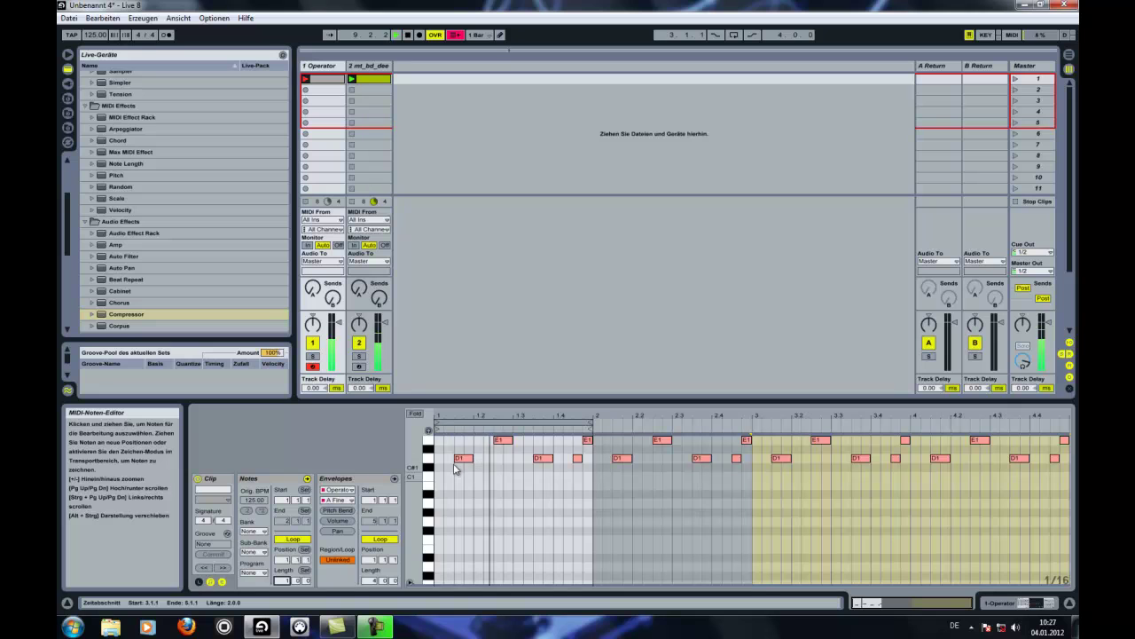
click(333, 561)
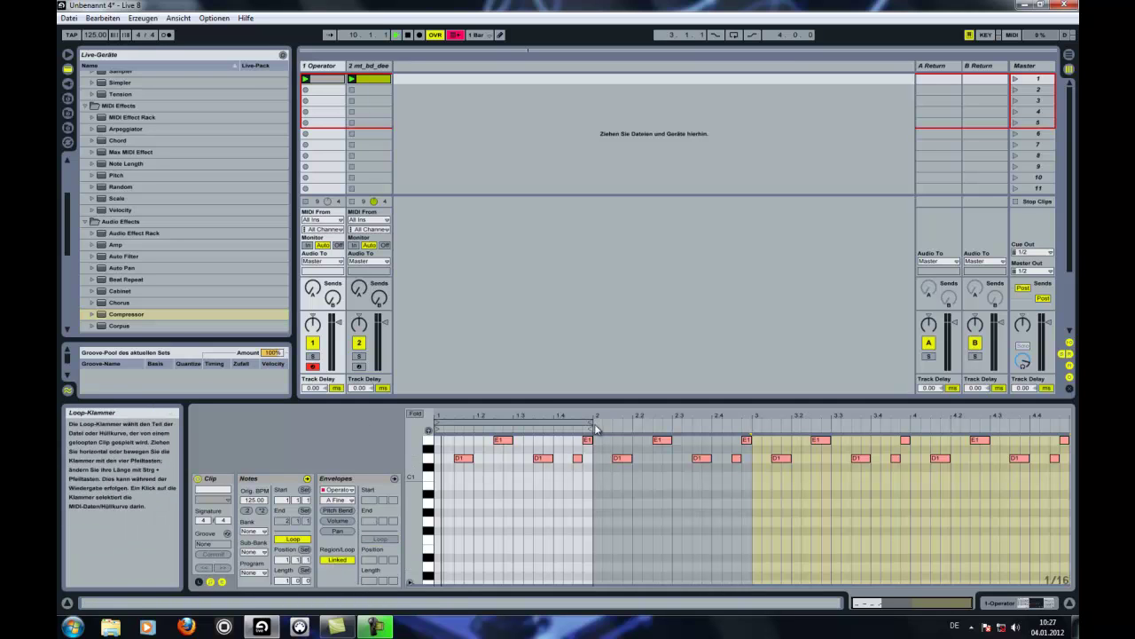
Play the bass clip, extend its loop to two bars and stop playback.
key(space)
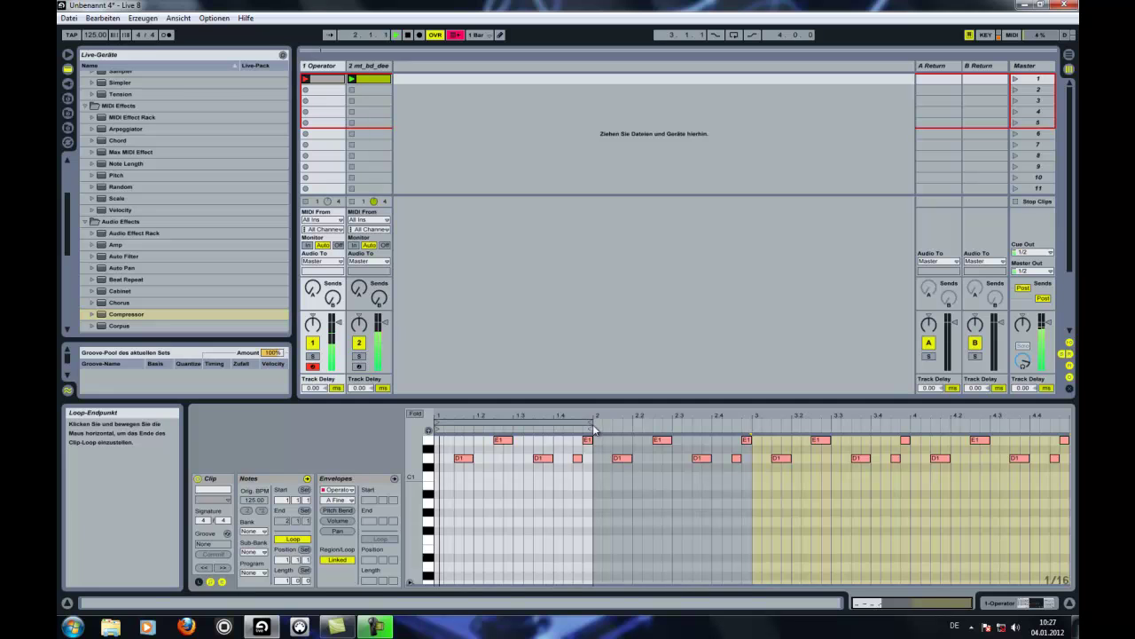
drag(590, 424, 751, 424)
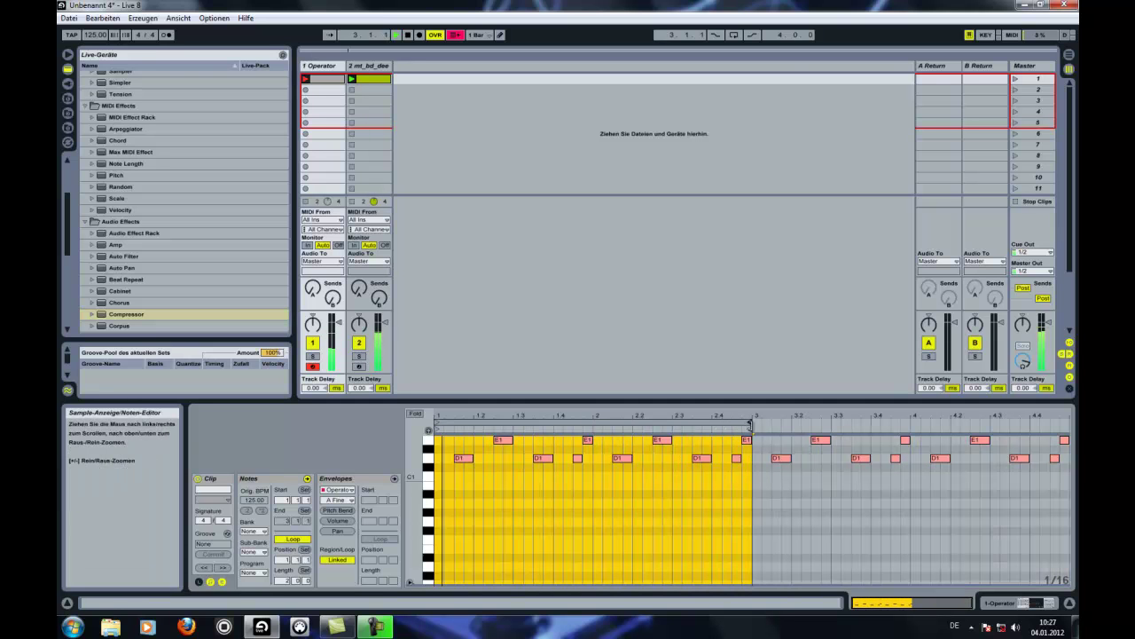
key(space)
Draw an A Fine clip envelope rising from zero at the start to about 61.2 % at the end of bar two.
double_click(325, 67)
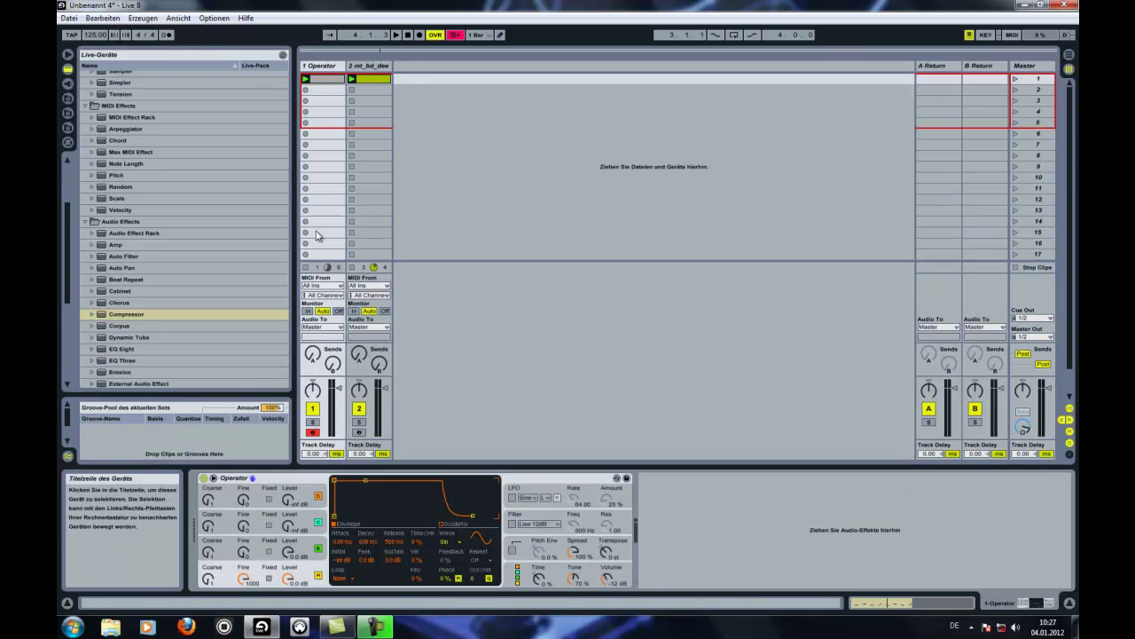
click(335, 80)
click(219, 582)
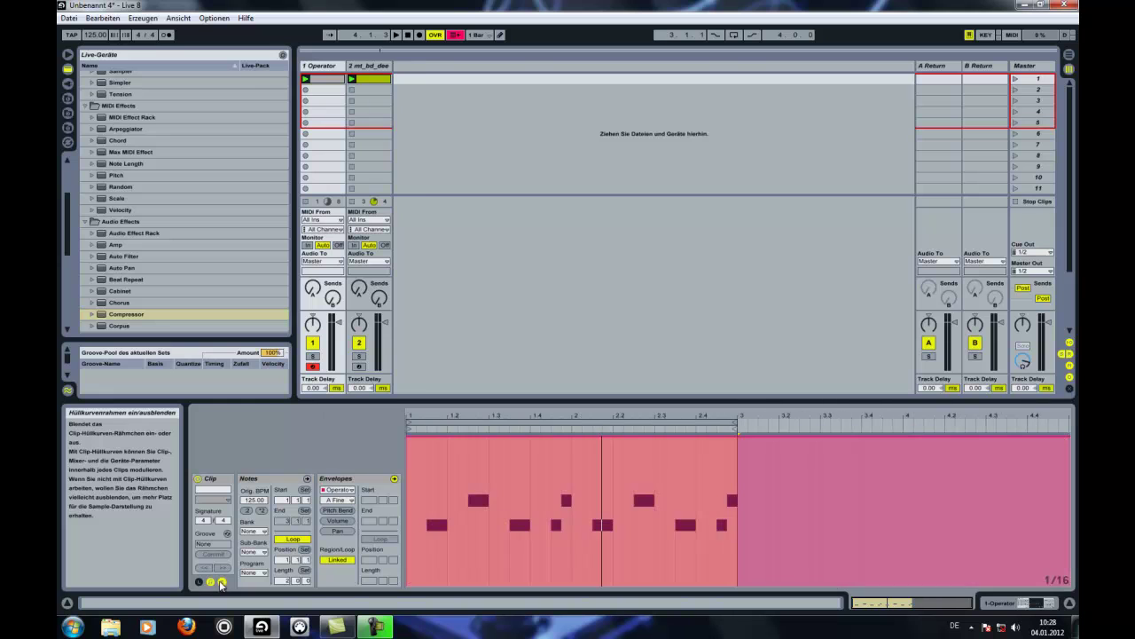
double_click(421, 438)
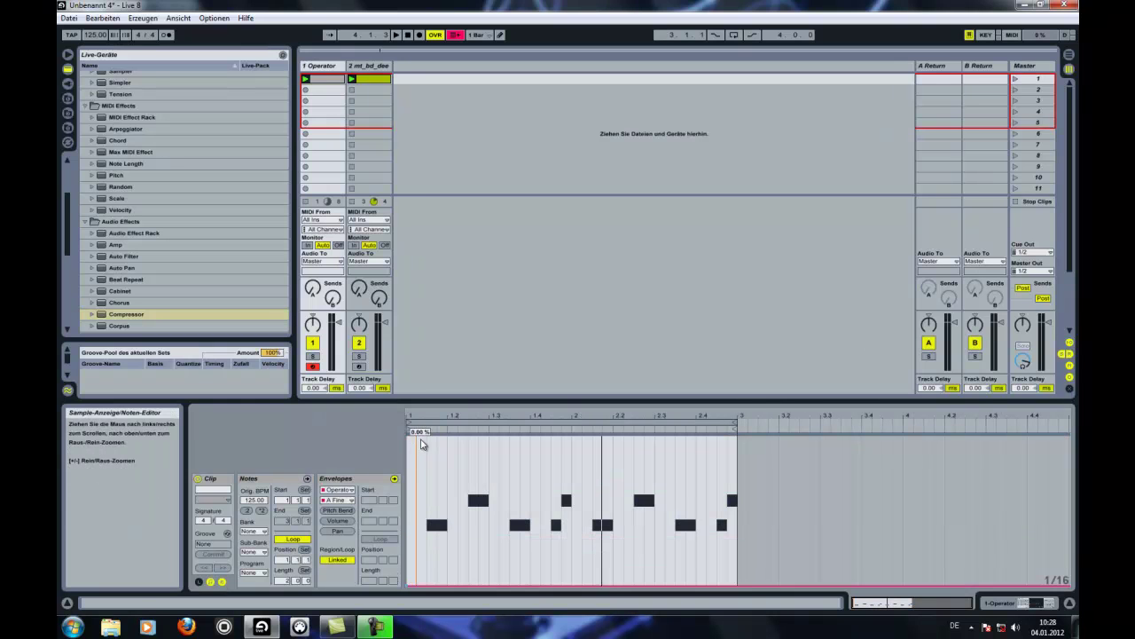
drag(728, 589, 727, 495)
Play the clip and bend the A Fine ramp with a low breakpoint at beat 2.3.
key(space)
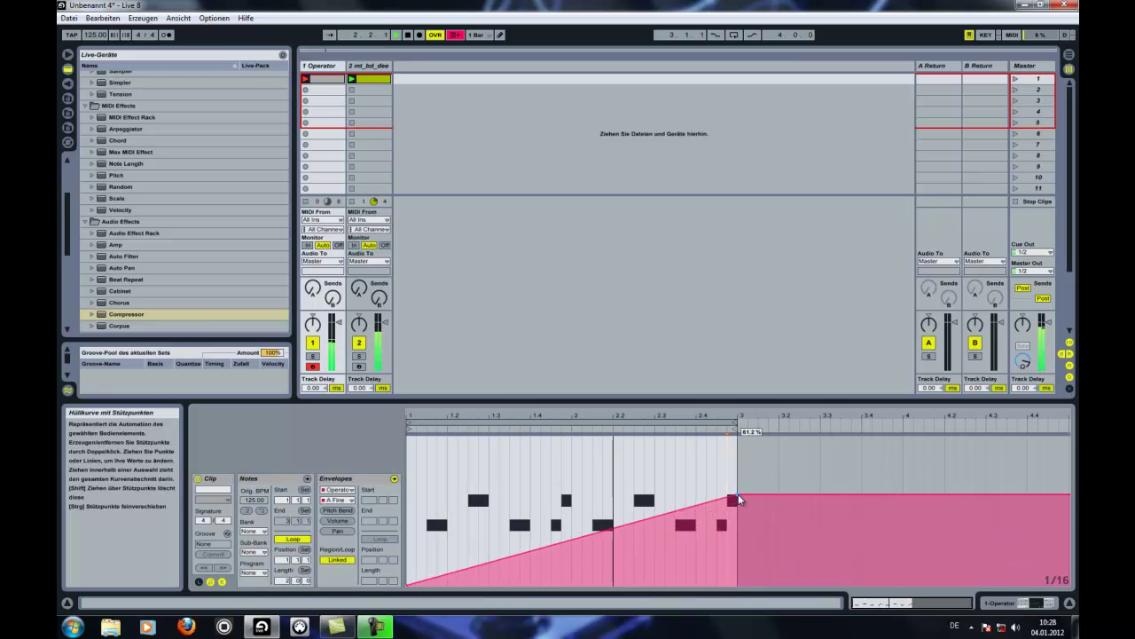
double_click(617, 527)
mouse_move(616, 527)
mouse_down()
mouse_move(659, 547)
mouse_move(655, 565)
mouse_up()
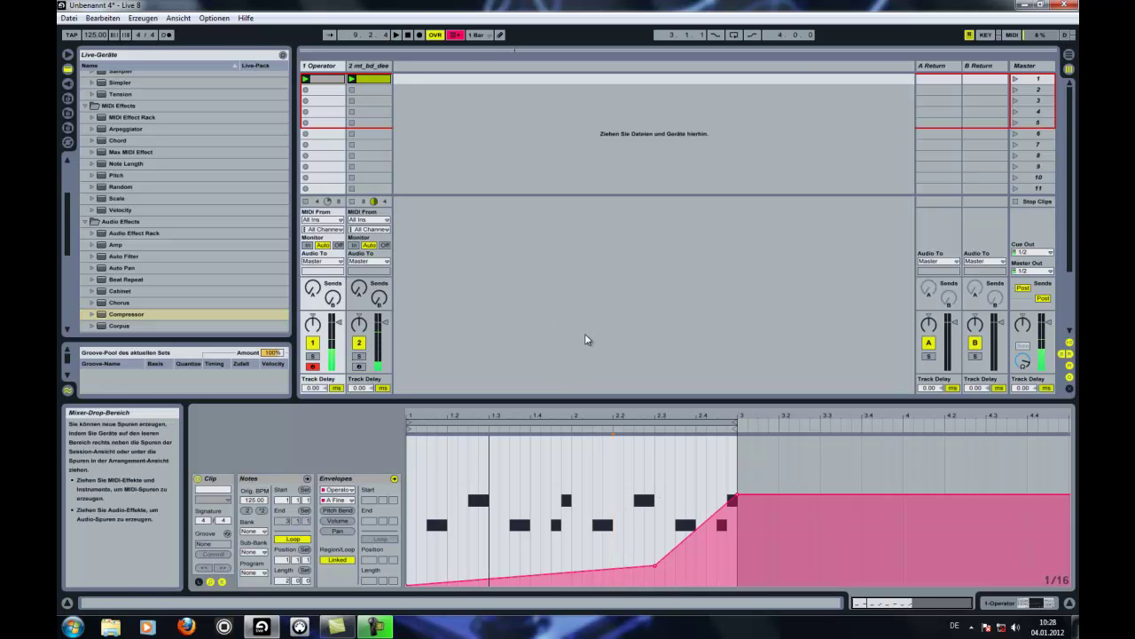
Place the bass clip at bar 1 of the Operator track in the Arrangement view.
click(337, 73)
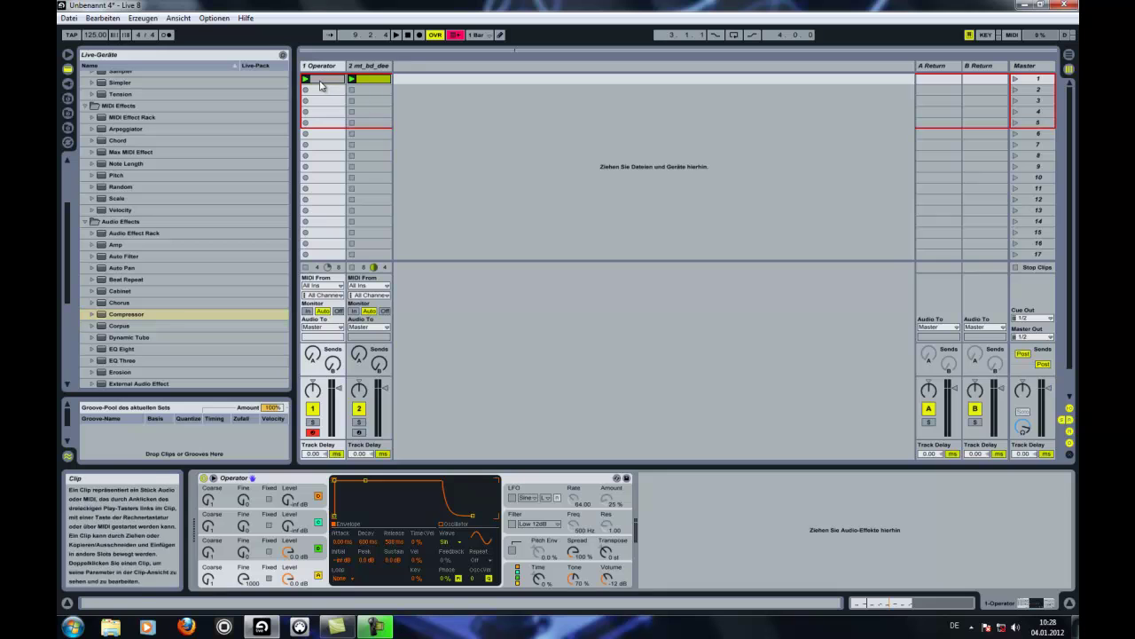
click(1070, 54)
drag(1071, 54, 302, 129)
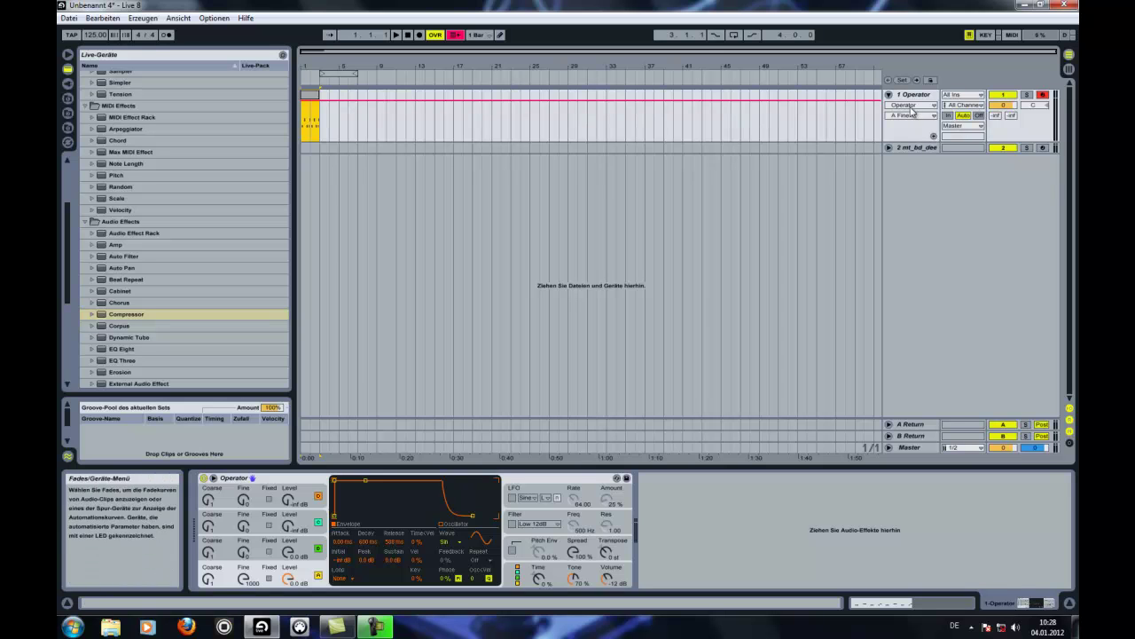
Add an A Fine automation lane to the Operator track, remove it and add one for B Fine.
click(933, 136)
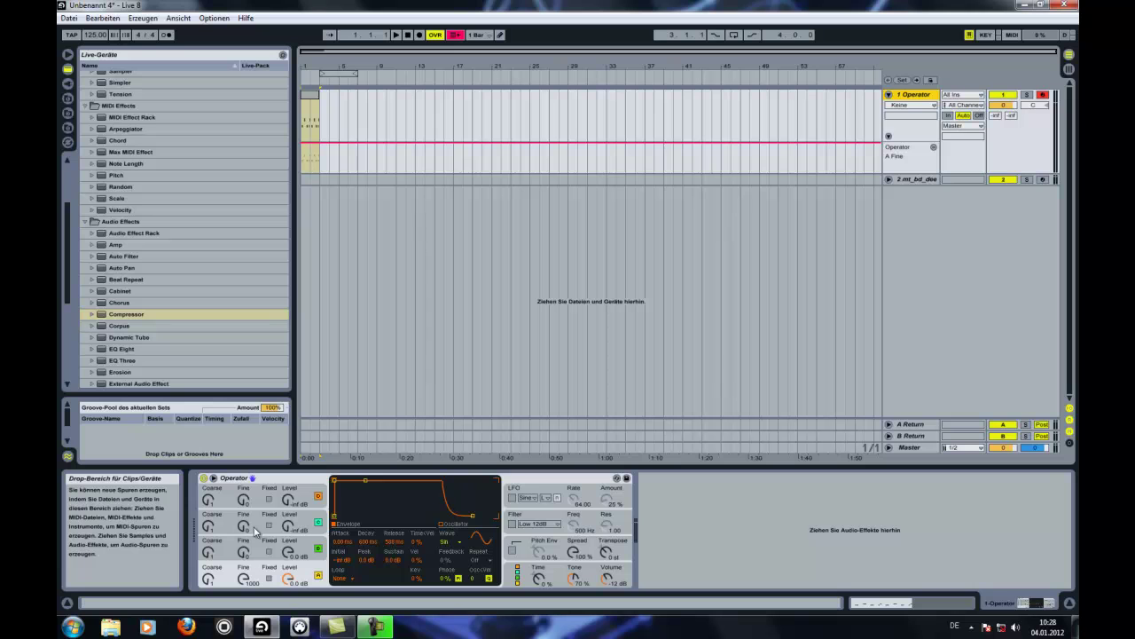
click(243, 552)
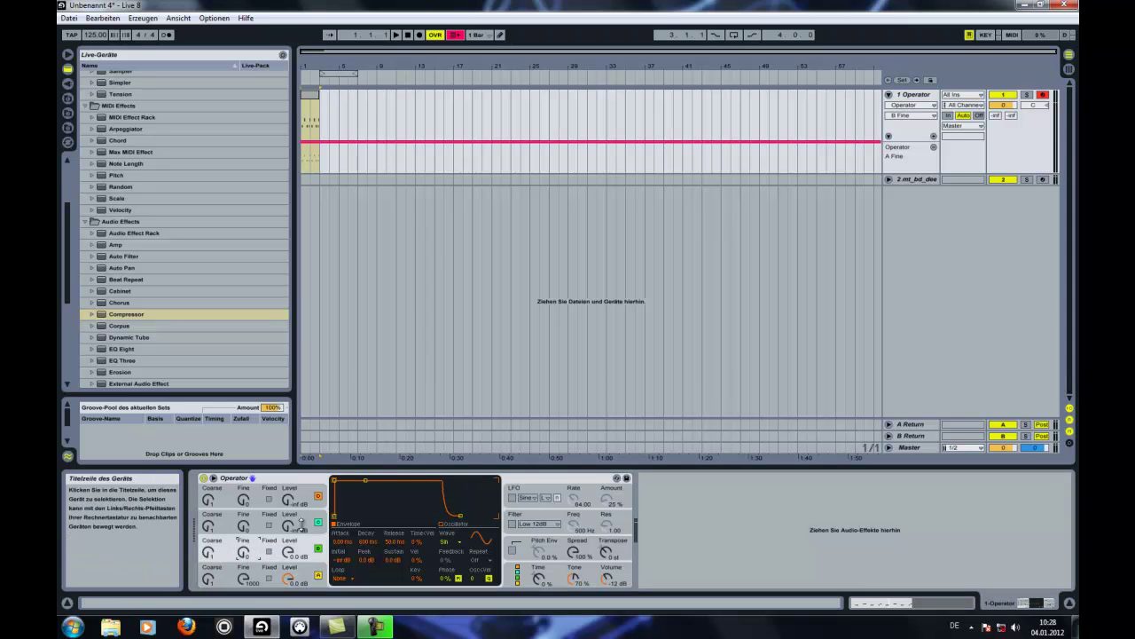
click(934, 146)
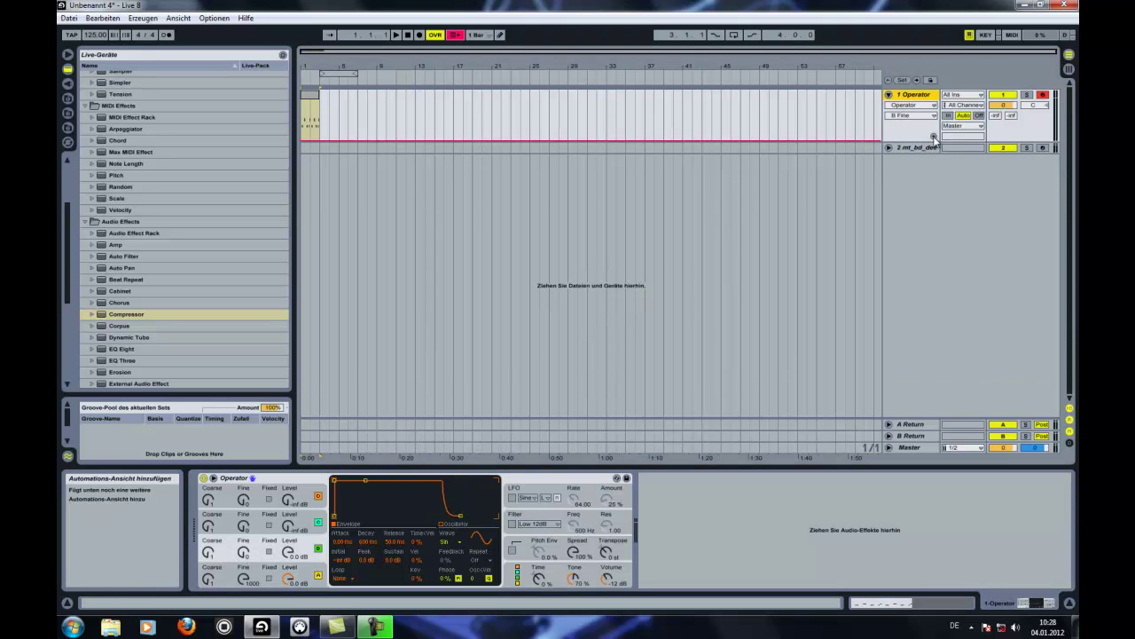
click(933, 136)
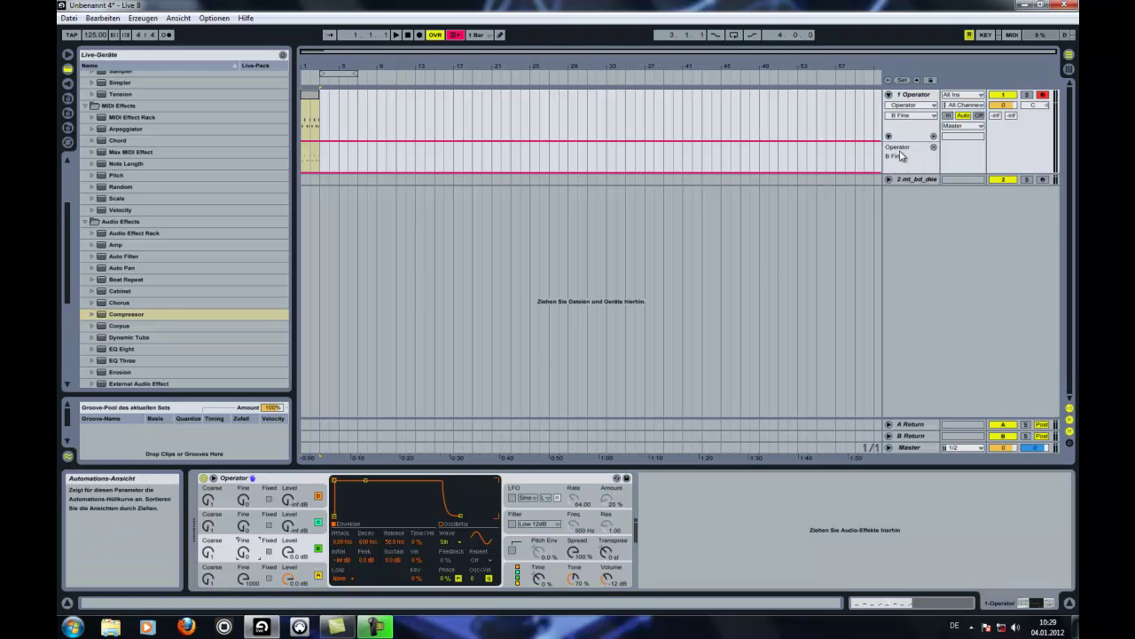
Add a separate A Fine automation lane above the B Fine lane on the Operator track.
click(919, 115)
click(763, 121)
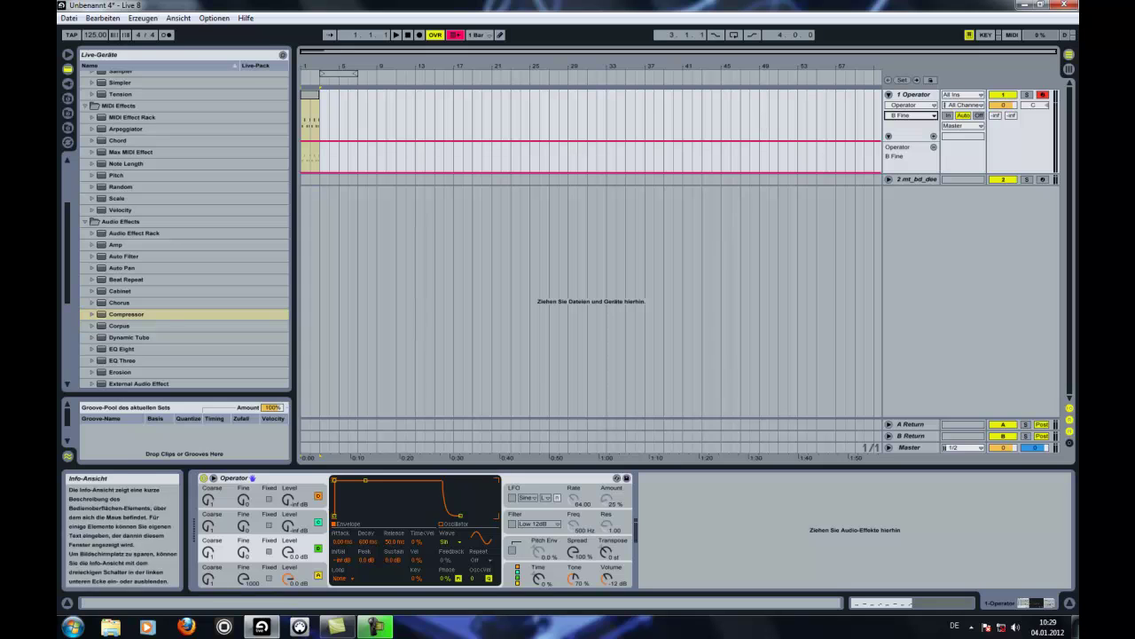
click(244, 580)
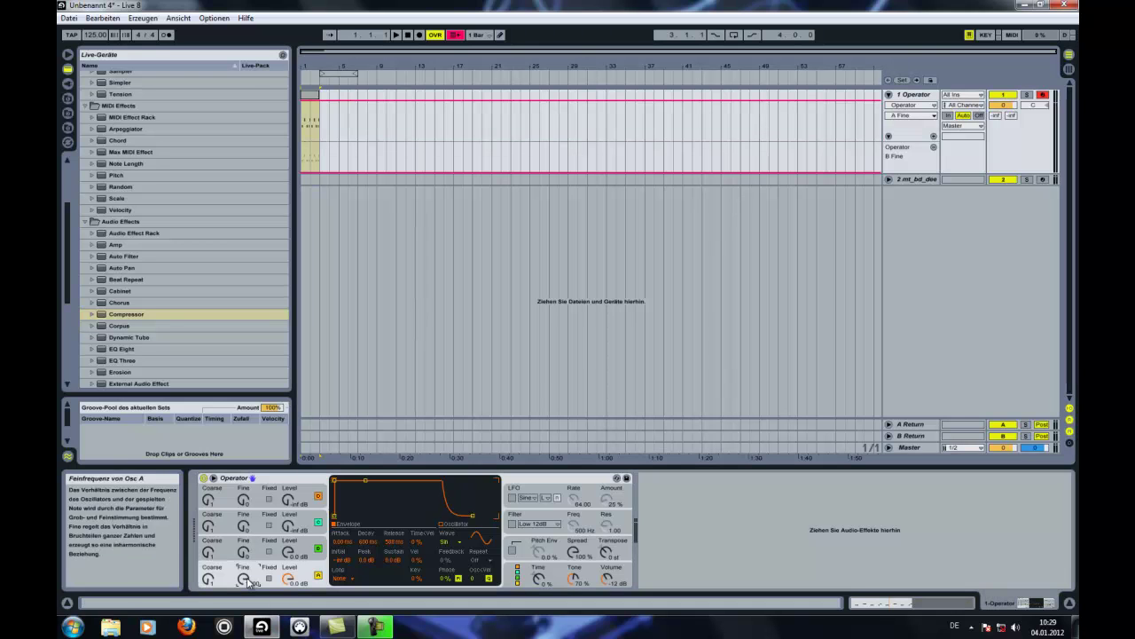
click(934, 137)
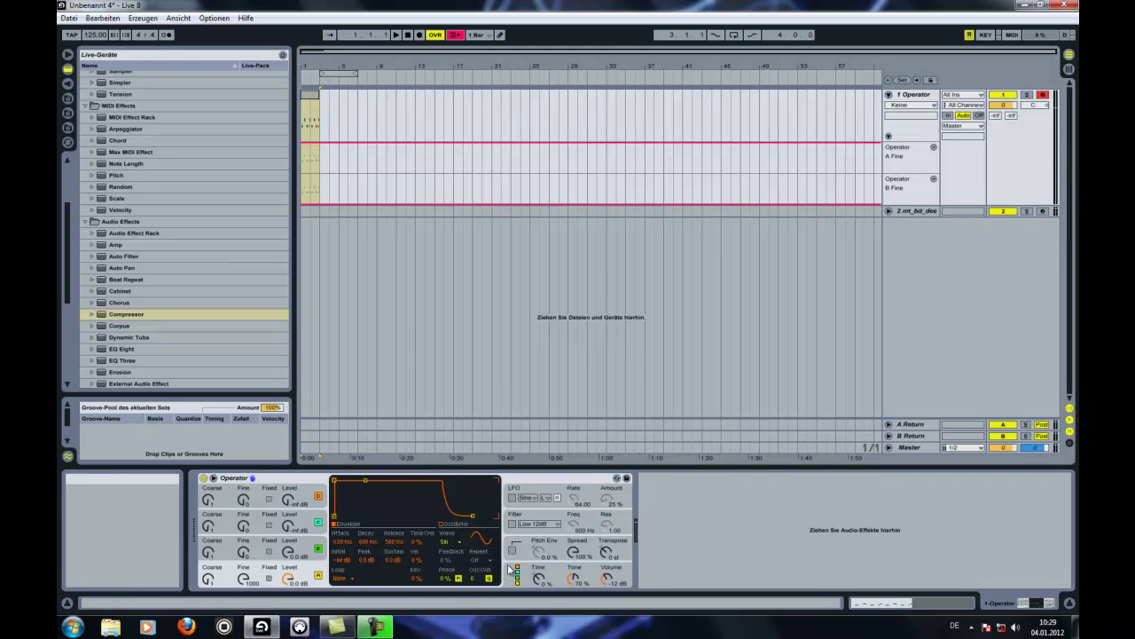
Add separate automation lanes for Operator's Spread and Transpose to the track.
click(575, 553)
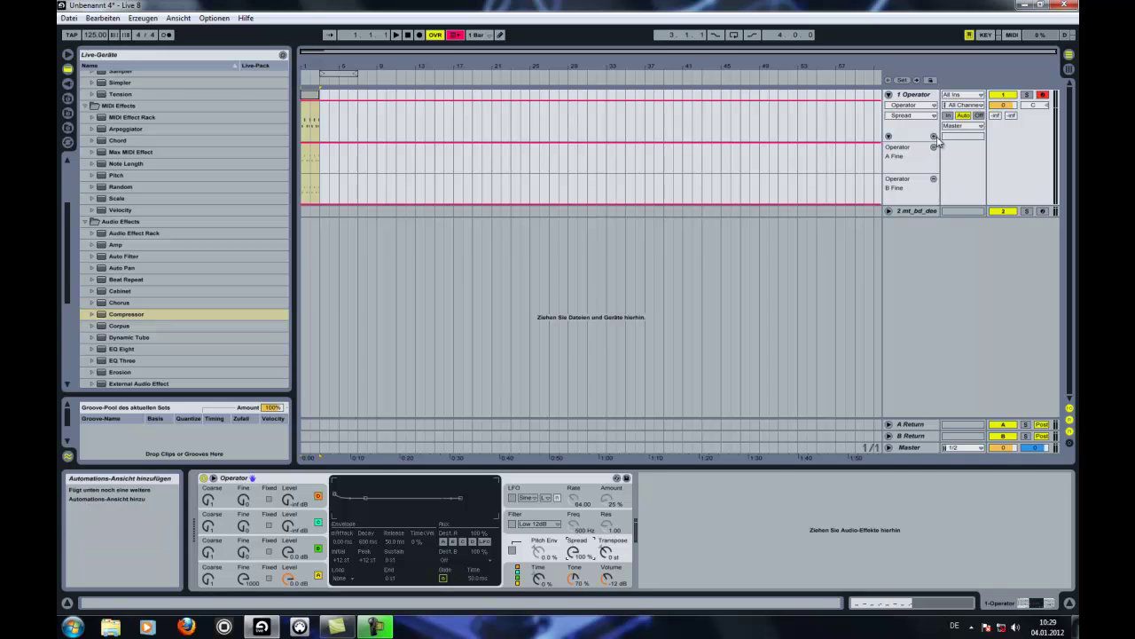
click(935, 138)
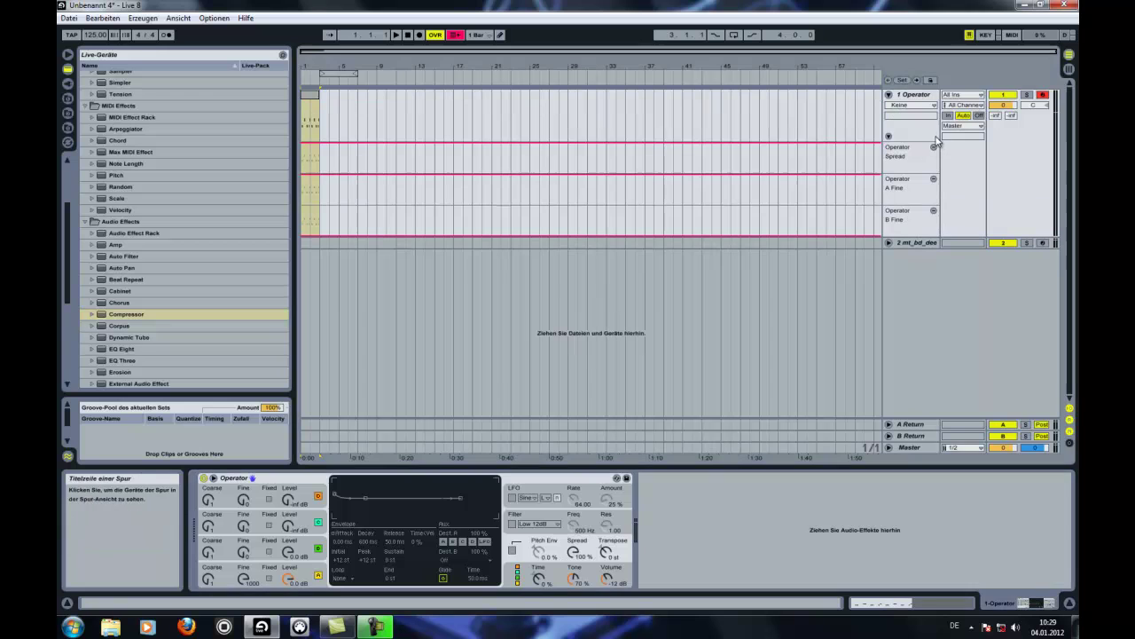
click(606, 551)
click(933, 135)
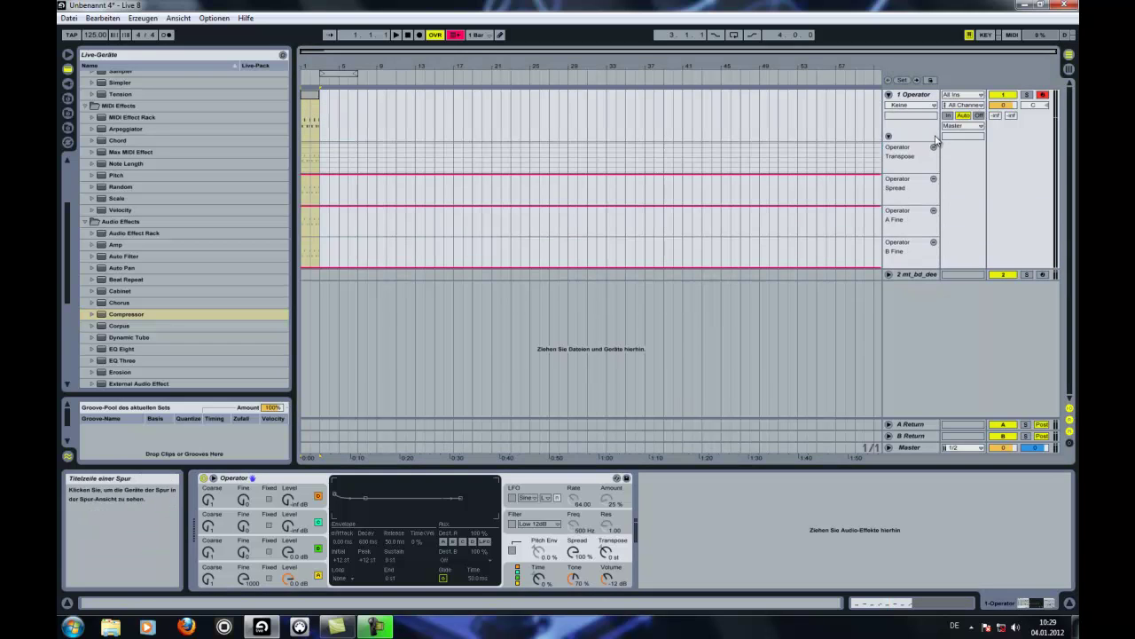
Add a separate automation lane for Operator's Osc-C Level and show Osc-D Level in the track's main lane.
click(287, 528)
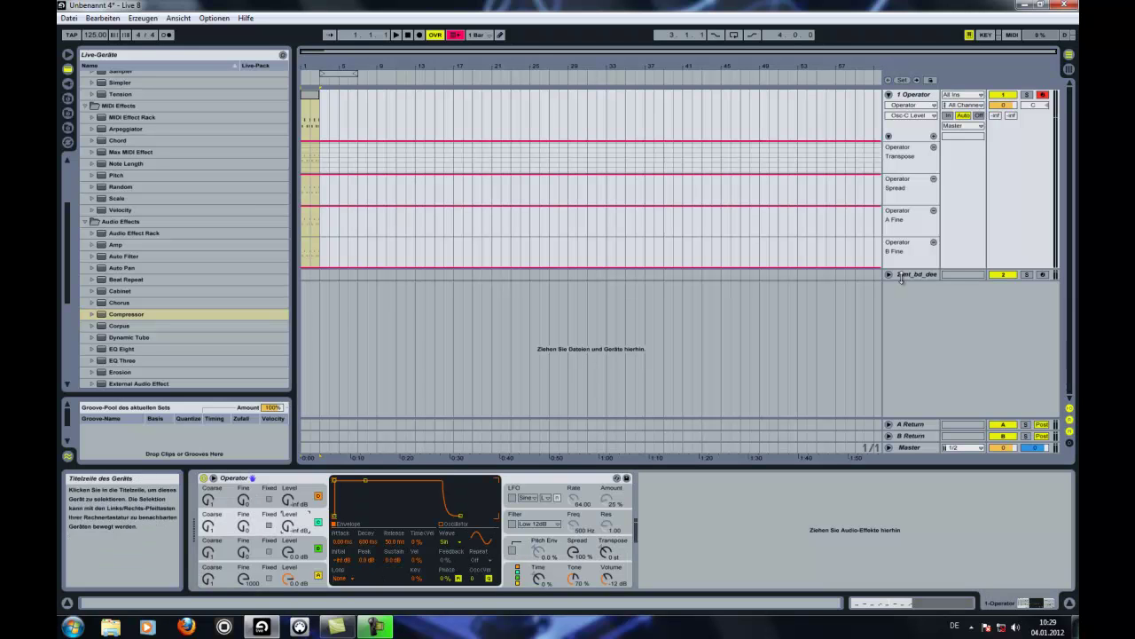
click(933, 138)
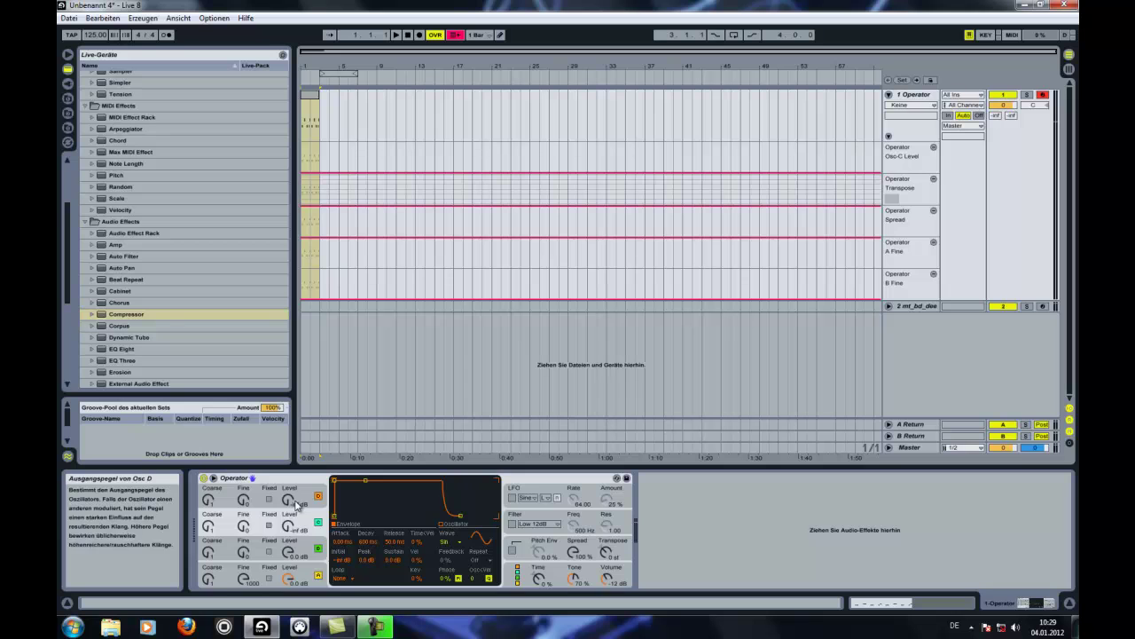
click(289, 501)
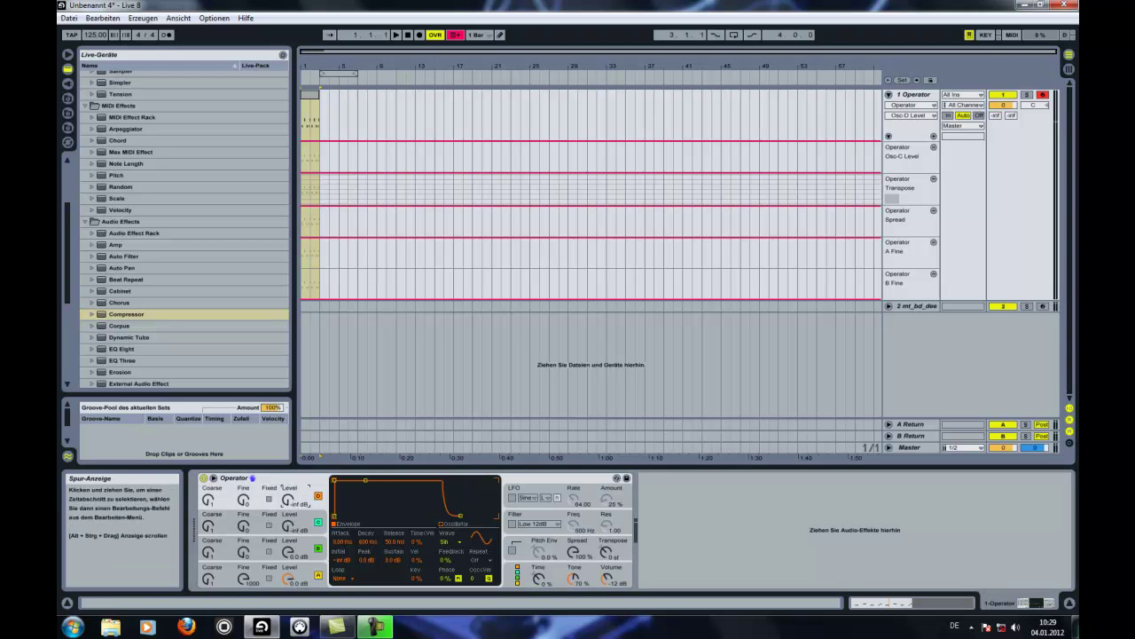
Loop bars 1 and 2 of the Arrangement and start playback.
drag(343, 73, 316, 73)
click(734, 35)
click(397, 35)
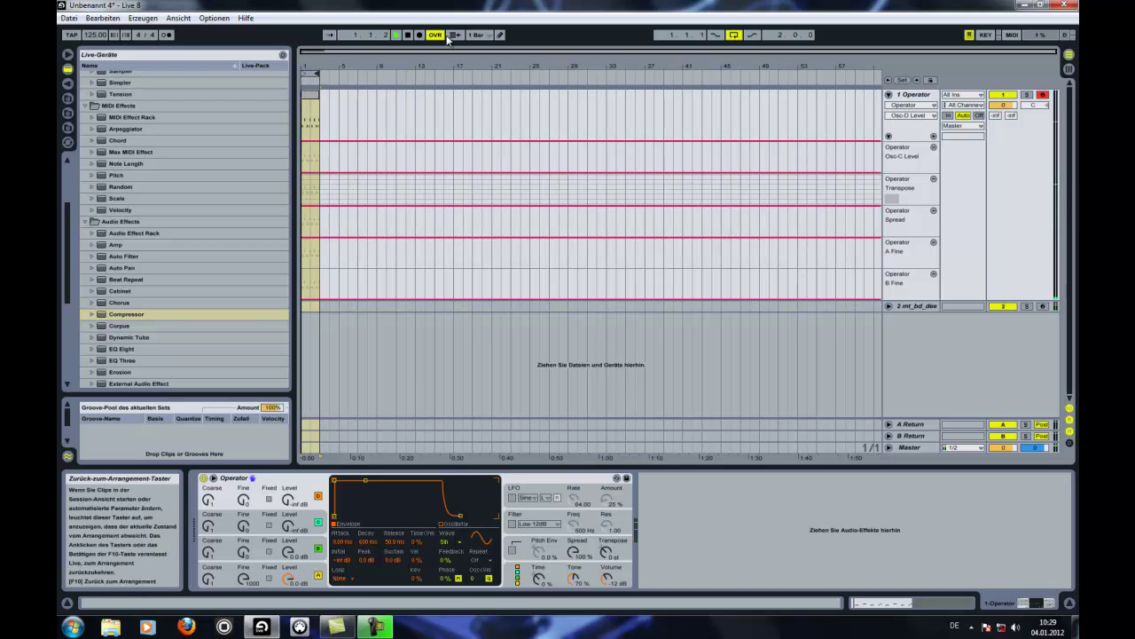
Add breakpoints at bar 2 in the Transpose lane and raise the automation to +2 st from there.
mouse_move(374, 51)
mouse_down()
mouse_move(385, 50)
mouse_move(348, 55)
mouse_move(380, 45)
mouse_move(371, 50)
mouse_up()
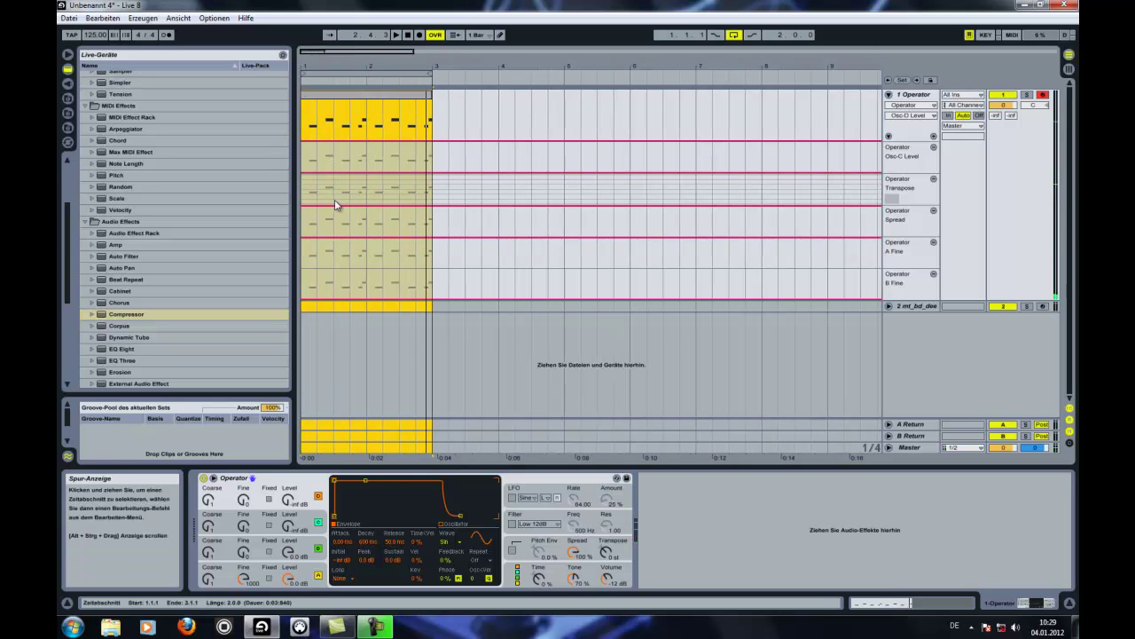
click(366, 210)
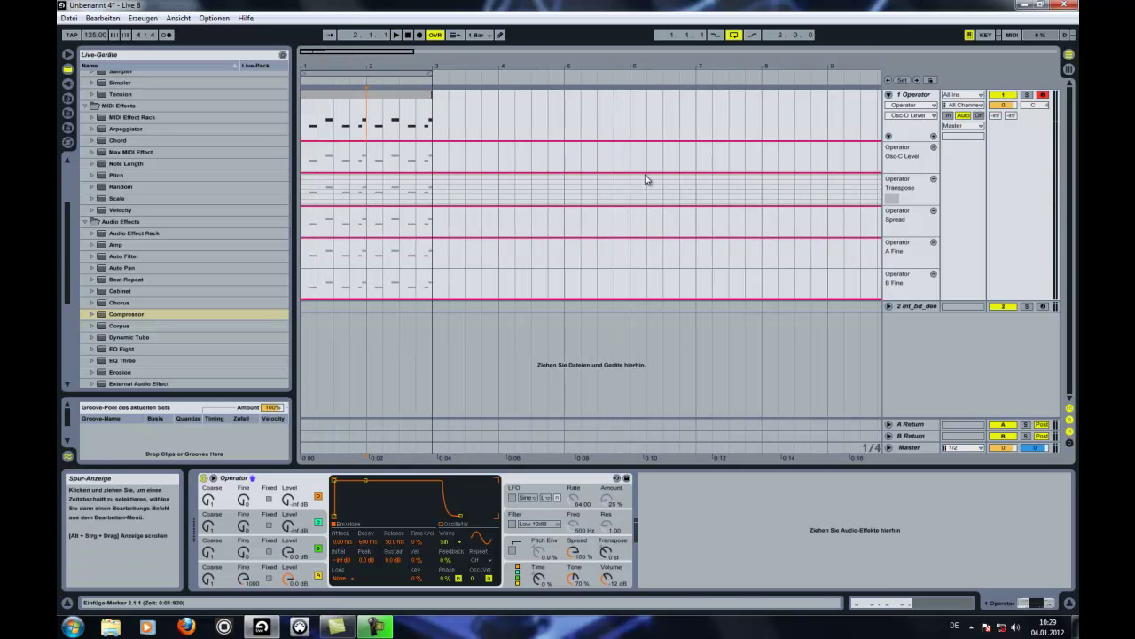
click(418, 191)
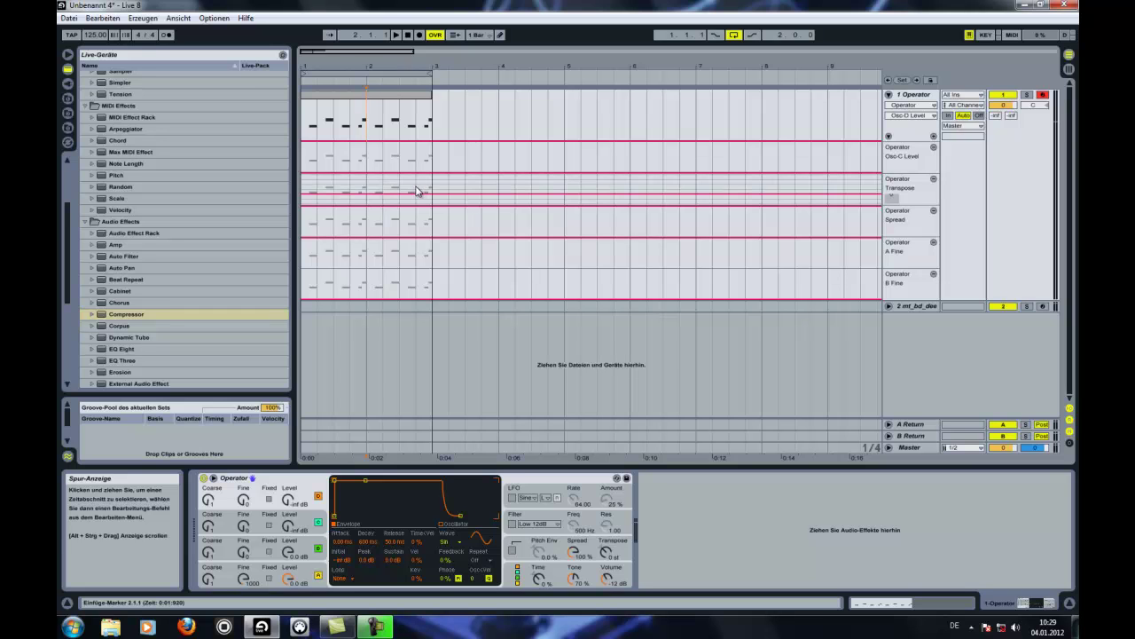
double_click(367, 195)
double_click(388, 194)
drag(391, 196, 389, 198)
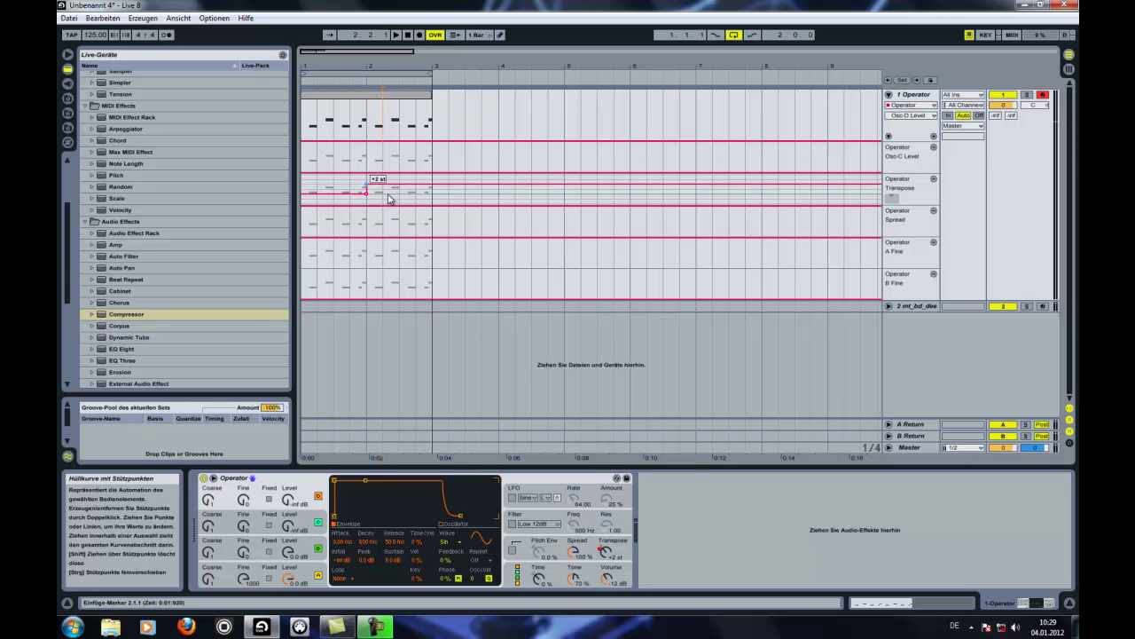
Audition the loop, return Transpose to 0 st and raise the Osc-C Level automation to about -16 dB from bar 2.
key(space)
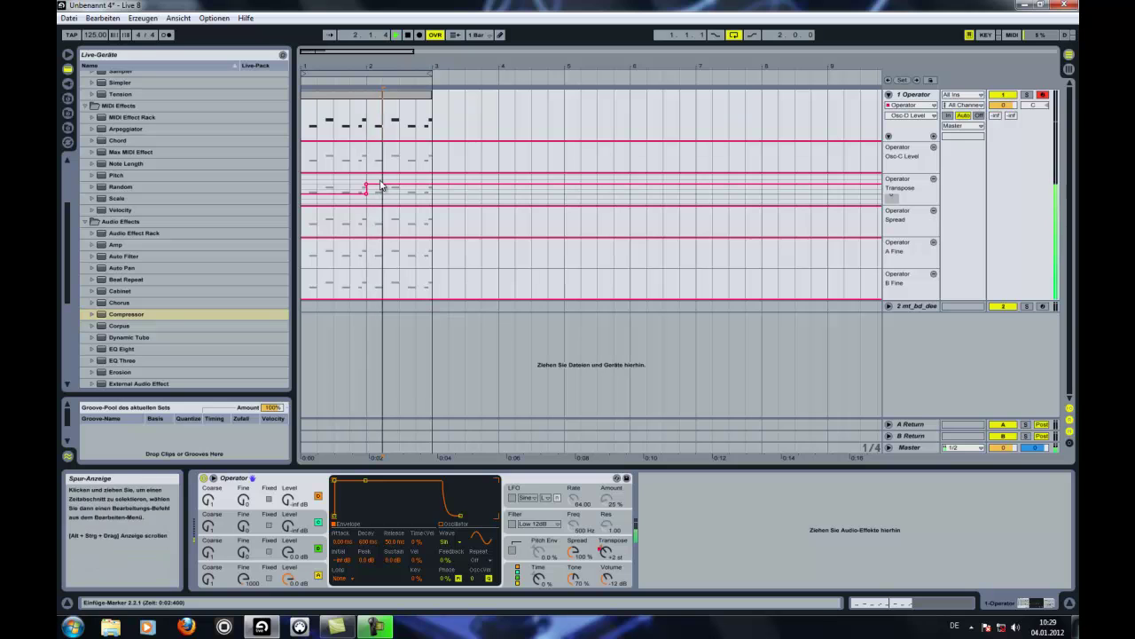
drag(370, 189, 370, 188)
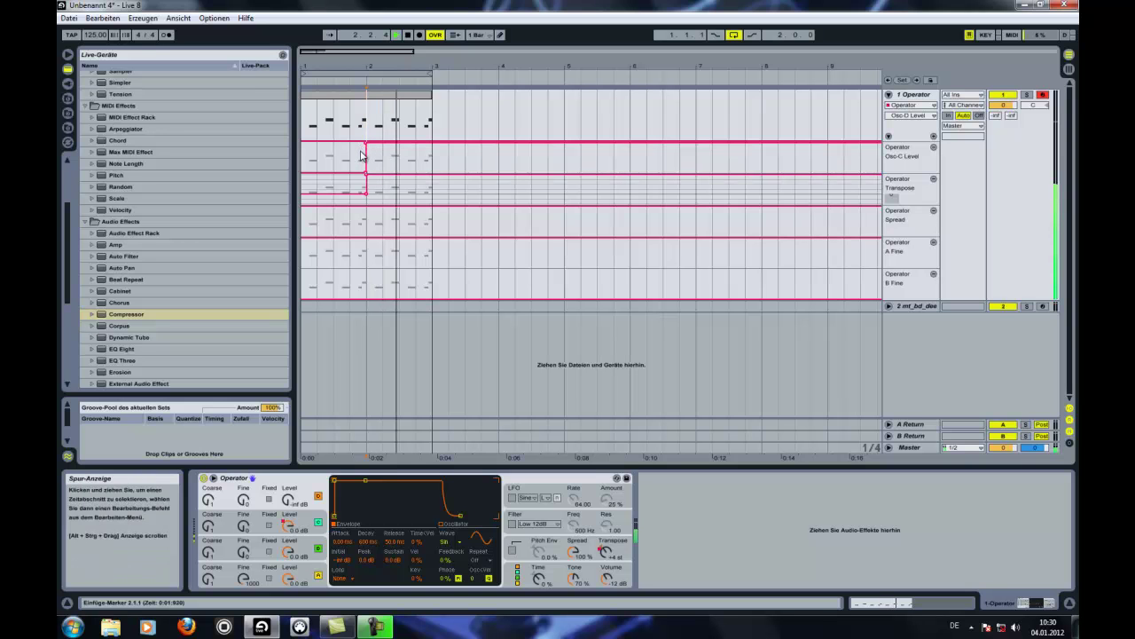
drag(369, 155, 370, 181)
Copy the kick clip from the Session view to bar 1 of its Arrangement track, extend it to two bars and play it.
click(1069, 69)
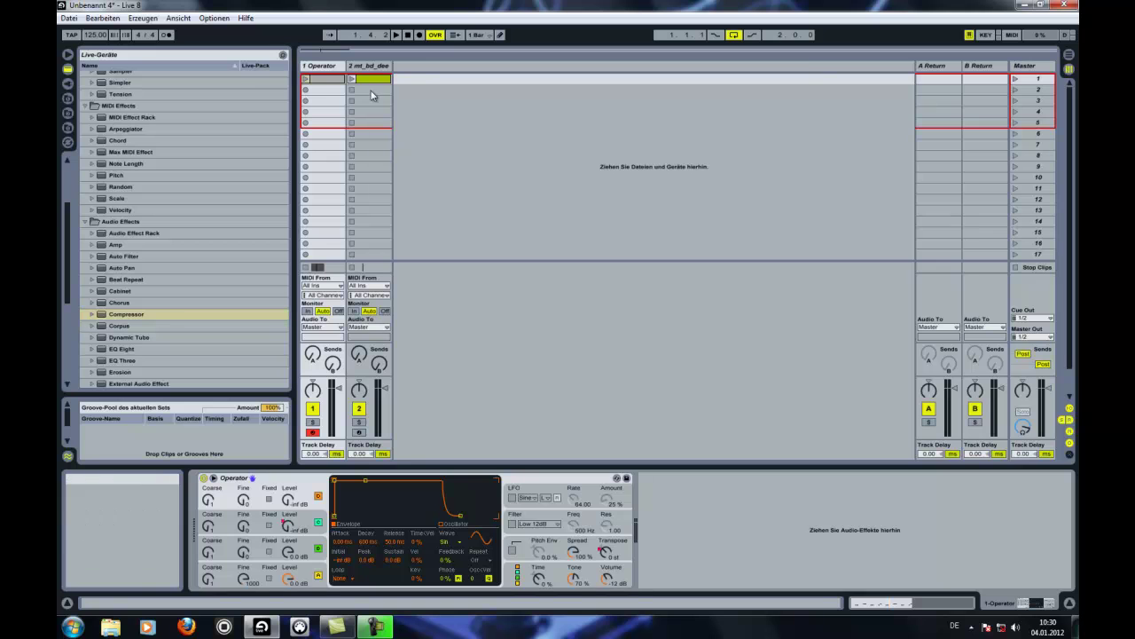
click(1069, 54)
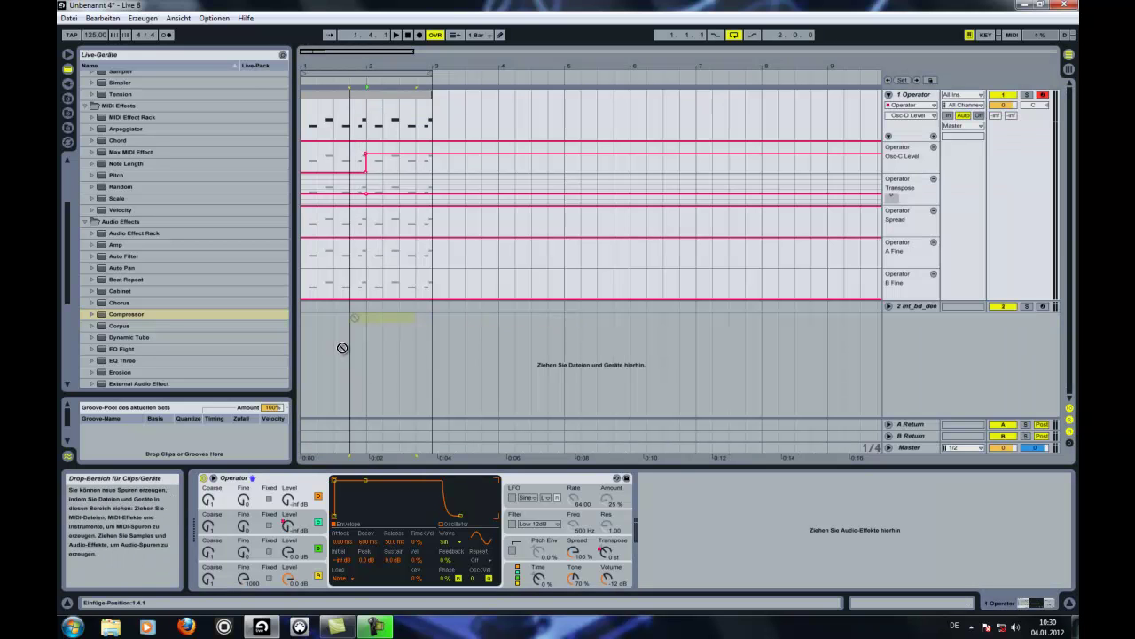
drag(309, 311, 432, 307)
key(space)
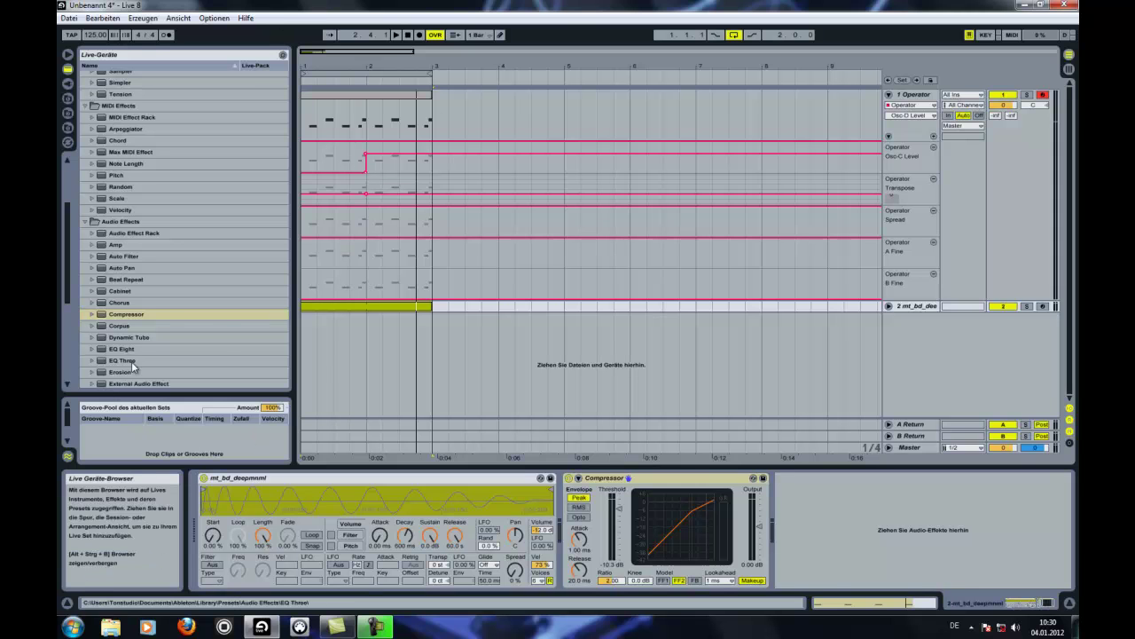
Bring the browser's Instruments list into view and show the Operator track's device.
scroll(211, 334, up, 5)
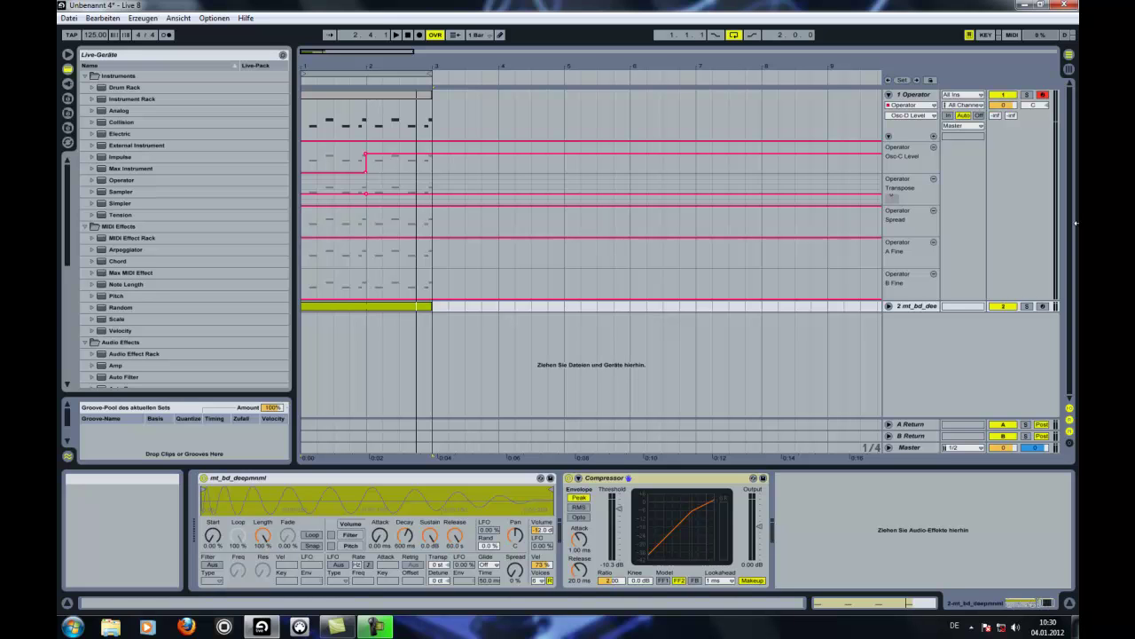
click(916, 93)
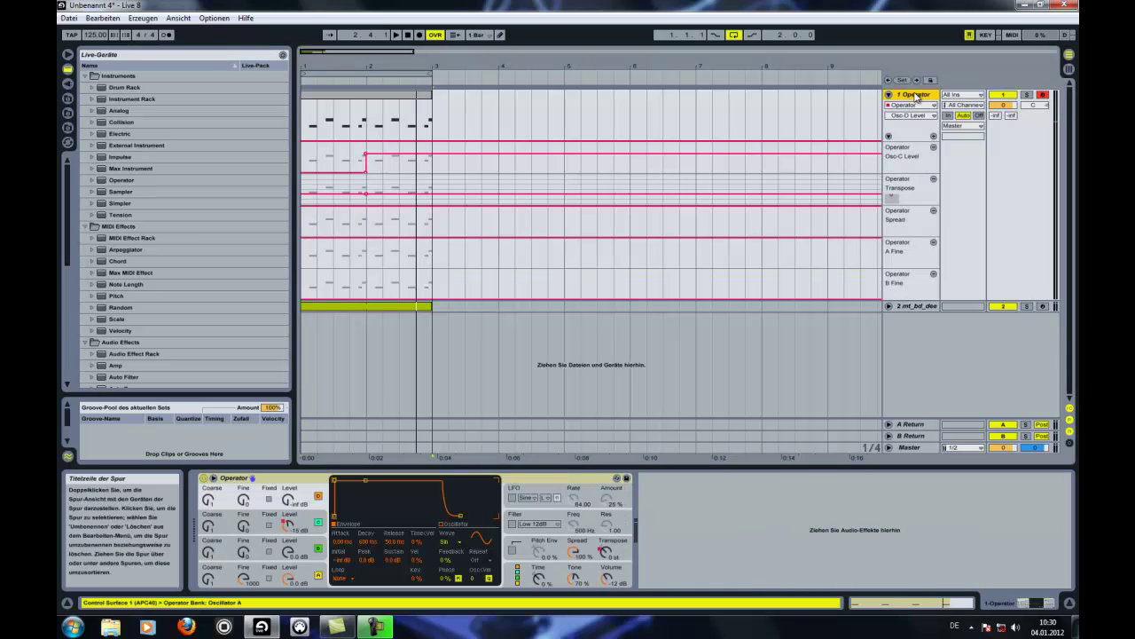